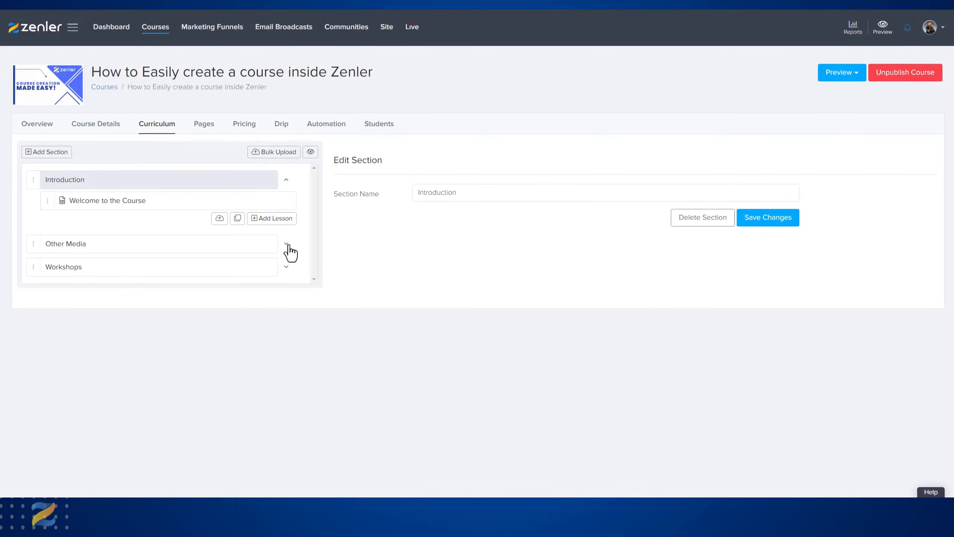
# - Add a new lesson named "Survey" to the Other Media section and save it
pyautogui.click(286, 244)
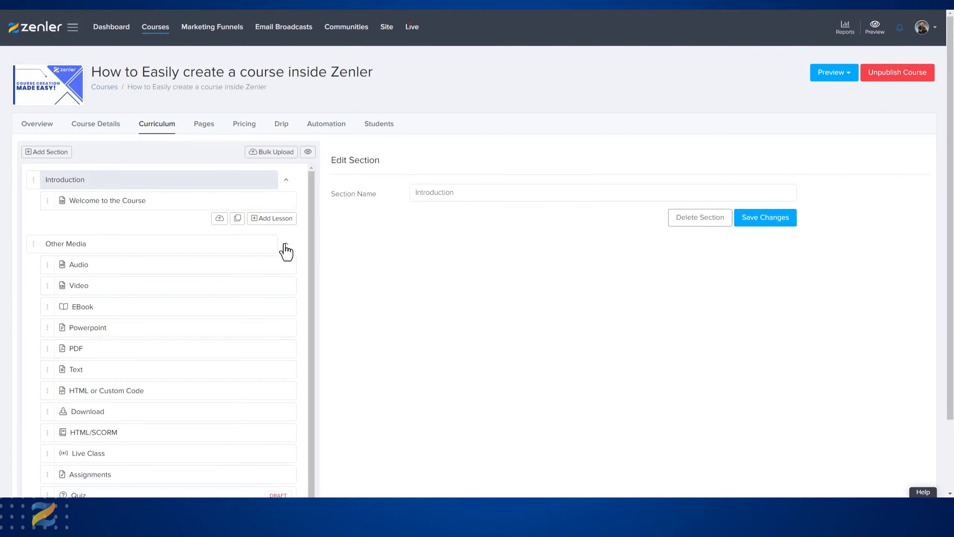
pyautogui.scroll(-2, 407, 286)
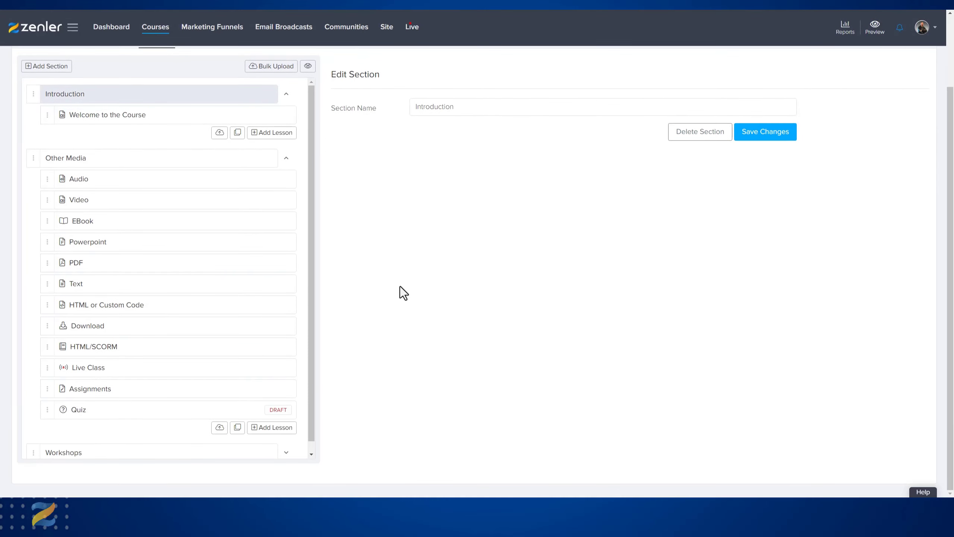
pyautogui.click(266, 433)
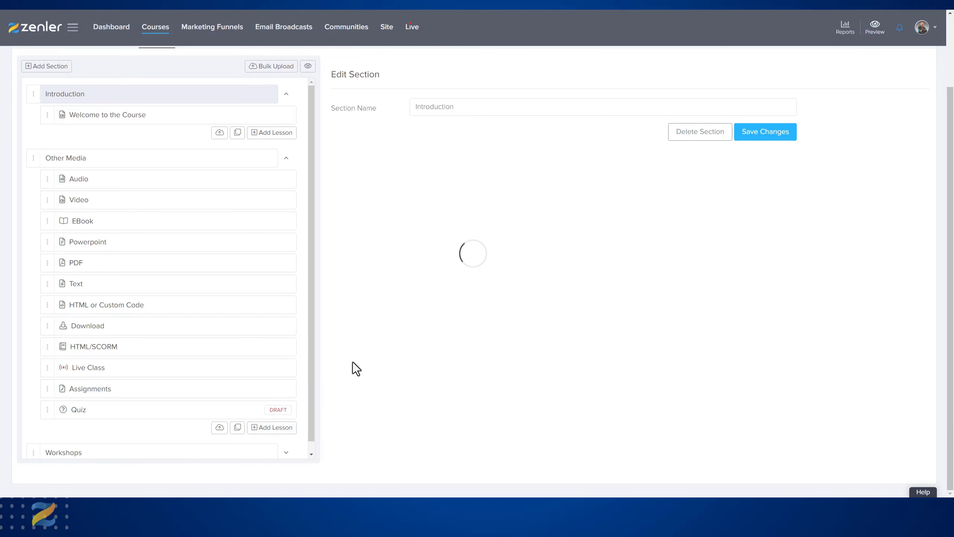
pyautogui.tripleClick(494, 99)
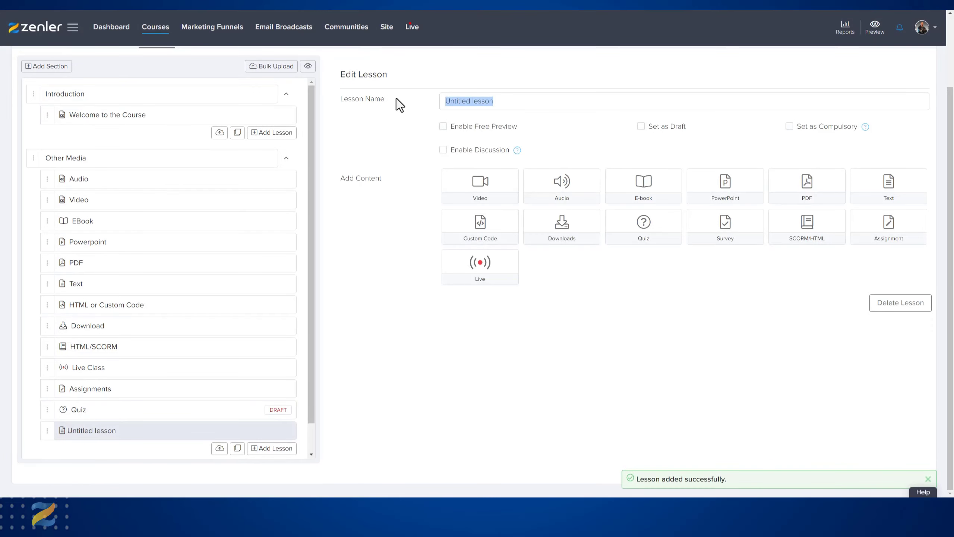
pyautogui.write('Survey')
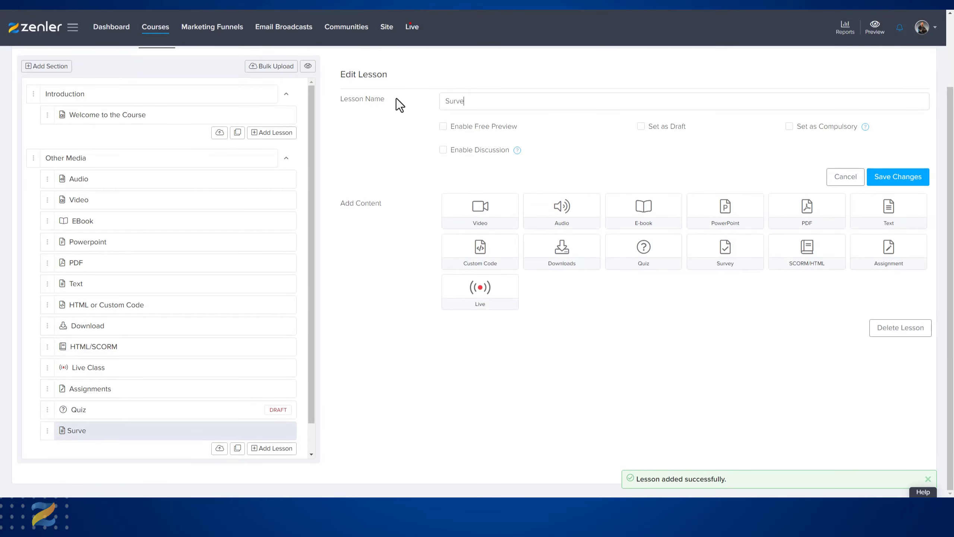
pyautogui.click(886, 178)
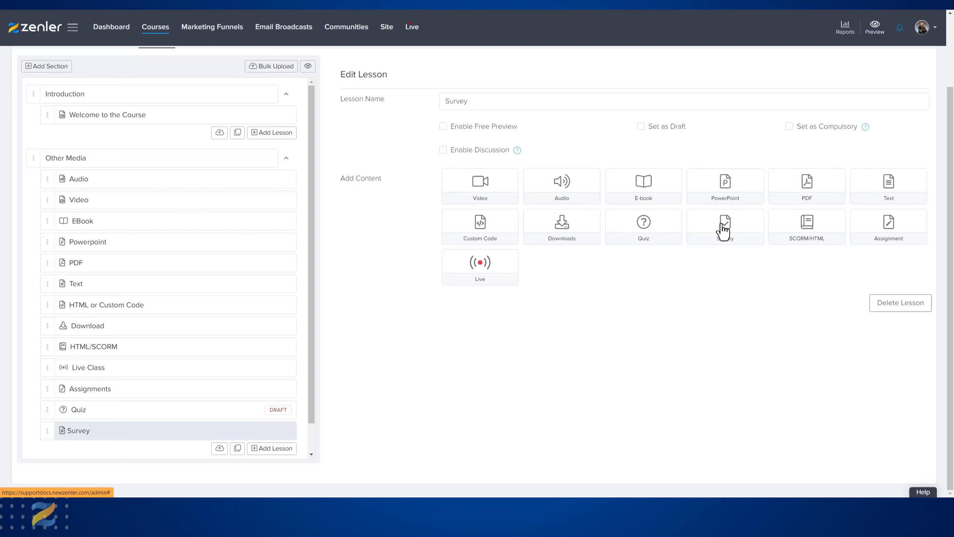
# - Add survey content titled "Zenler Survey" to the Survey lesson
pyautogui.click(739, 238)
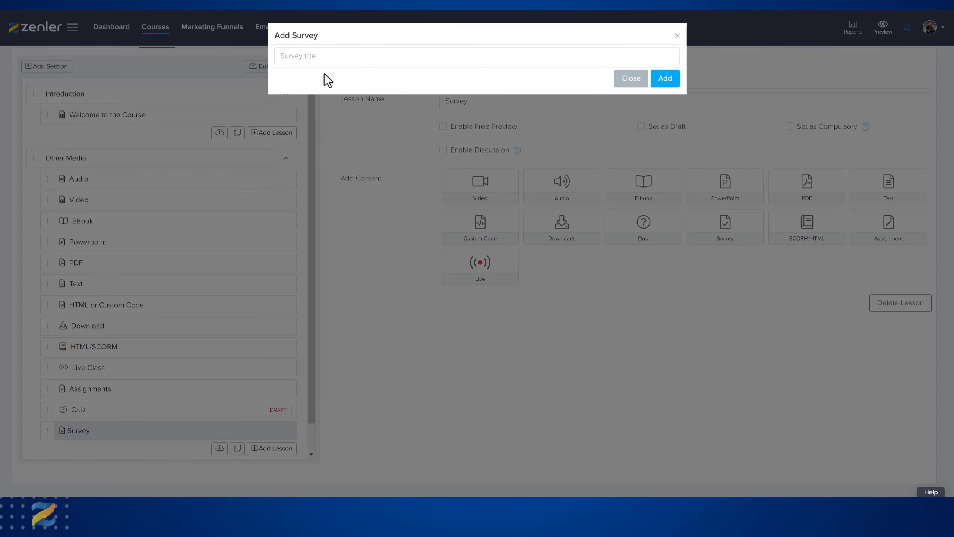
pyautogui.write('Zenler Survey')
pyautogui.click(665, 83)
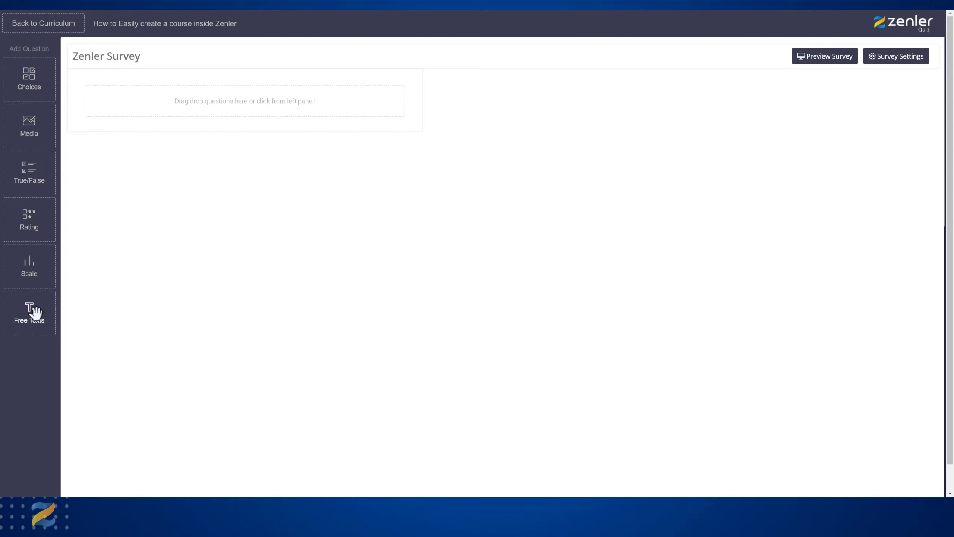
# - Add a Choices question reading "Was this course what you expected it to be?"
pyautogui.click(40, 26)
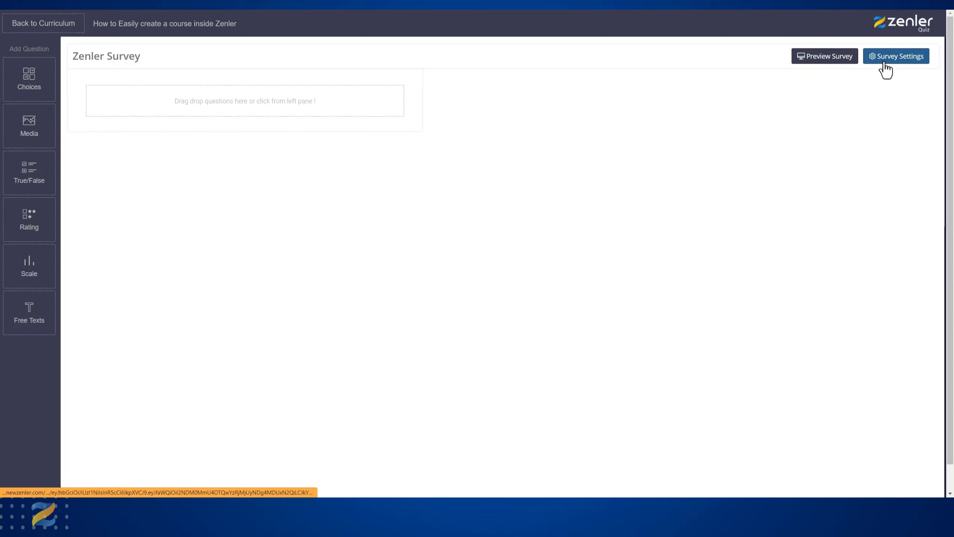
pyautogui.click(30, 74)
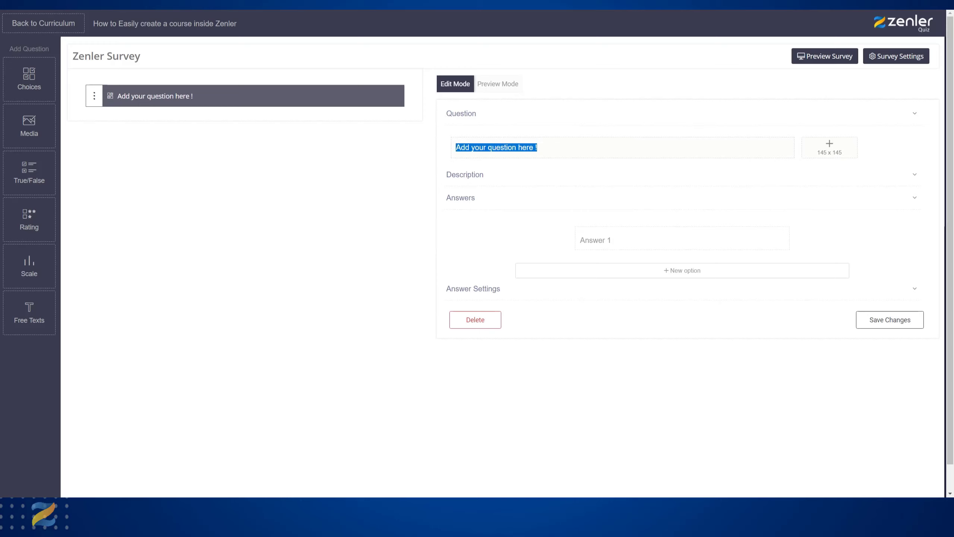
pyautogui.write('Was this course what you expected it to be?')
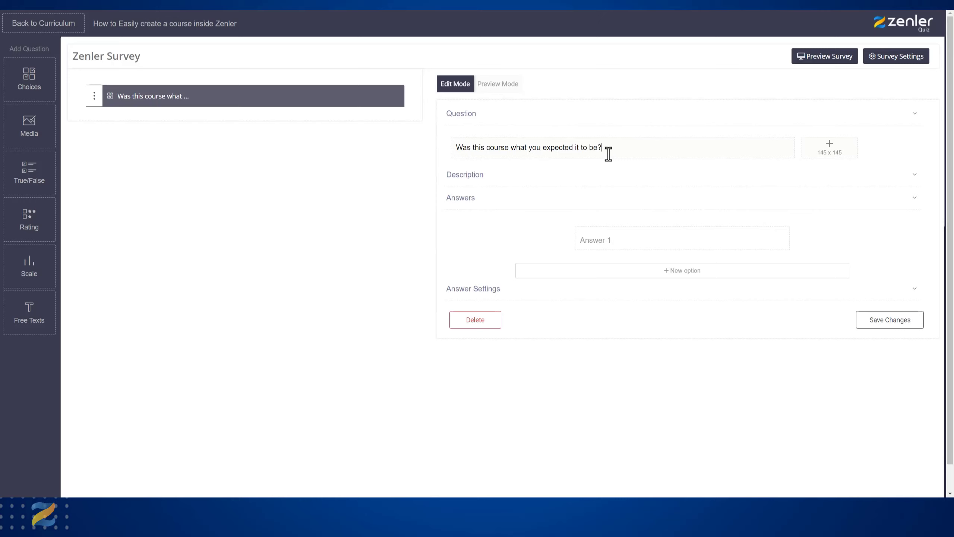
# - Enter "It was a great course" and "It did not help me" as the question's first two answers
pyautogui.moveTo(590, 240)
pyautogui.click(591, 240)
pyautogui.write('It was a great course')
pyautogui.click(673, 274)
pyautogui.click(706, 241)
pyautogui.write('It did not help me')
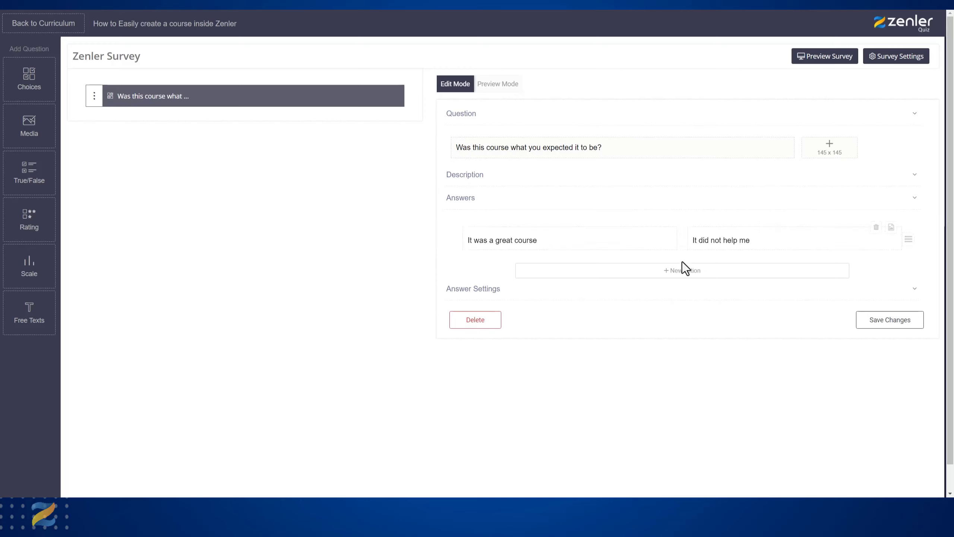
# - Add a third answer, "It exceeded my expectations", and move it to first place among the answers
pyautogui.click(677, 275)
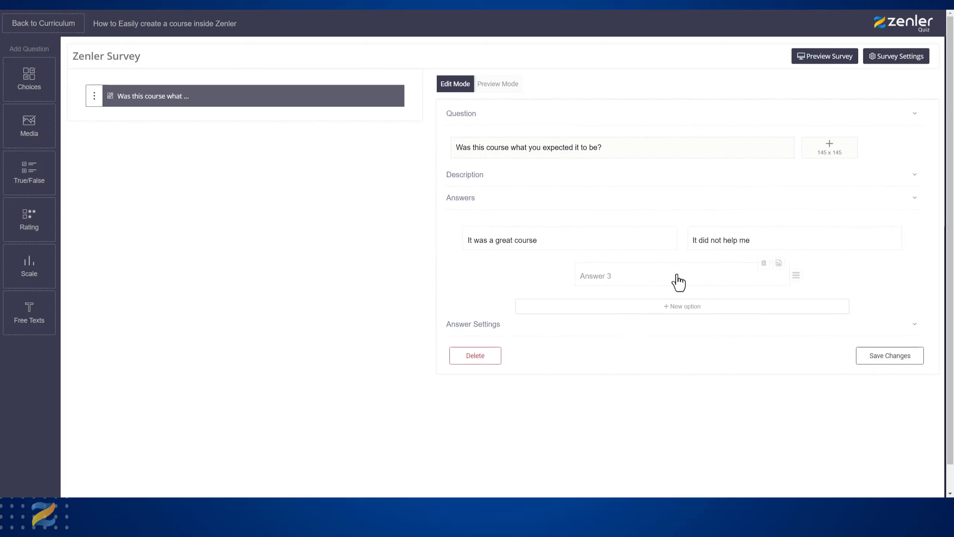
pyautogui.click(641, 277)
pyautogui.write('It exceeded my expectations')
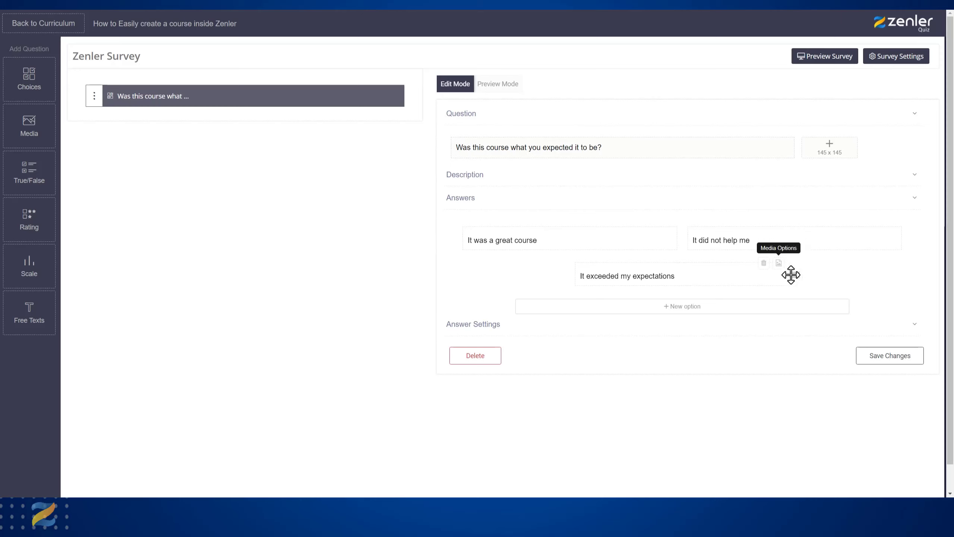
pyautogui.moveTo(791, 274); pyautogui.dragTo(519, 241)
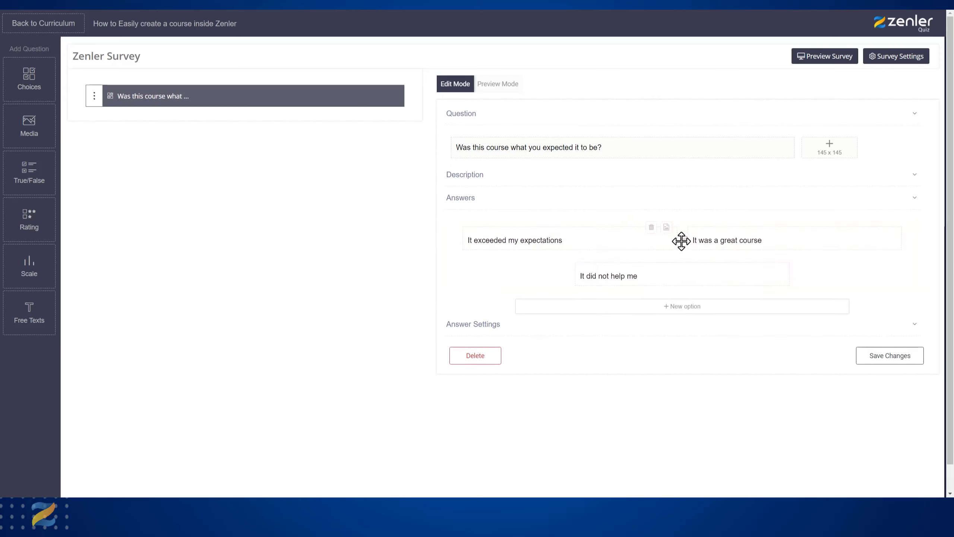
pyautogui.moveTo(681, 241); pyautogui.dragTo(463, 227)
# - Review the Required, Single Response, Randomize and Super Size answer settings, and save the choices question
pyautogui.click(484, 320)
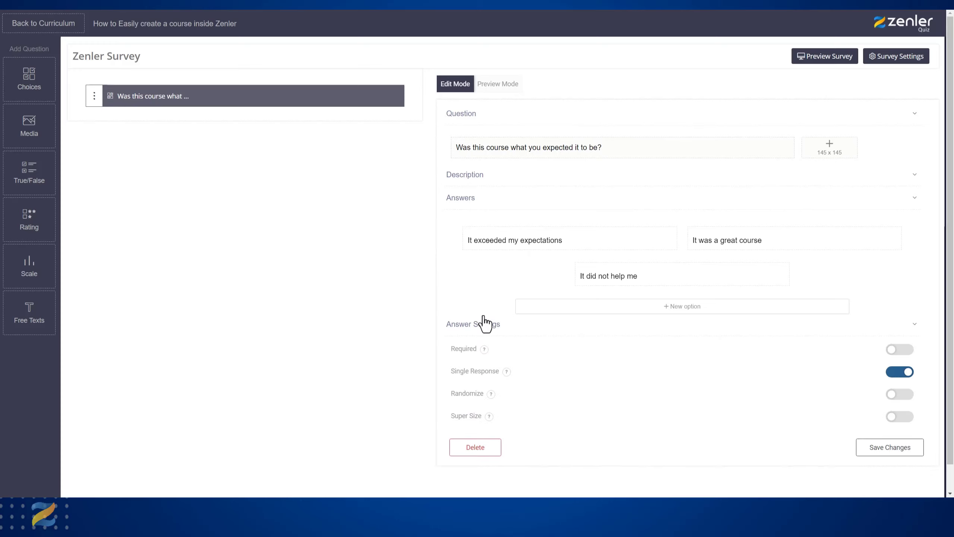
pyautogui.moveTo(464, 356)
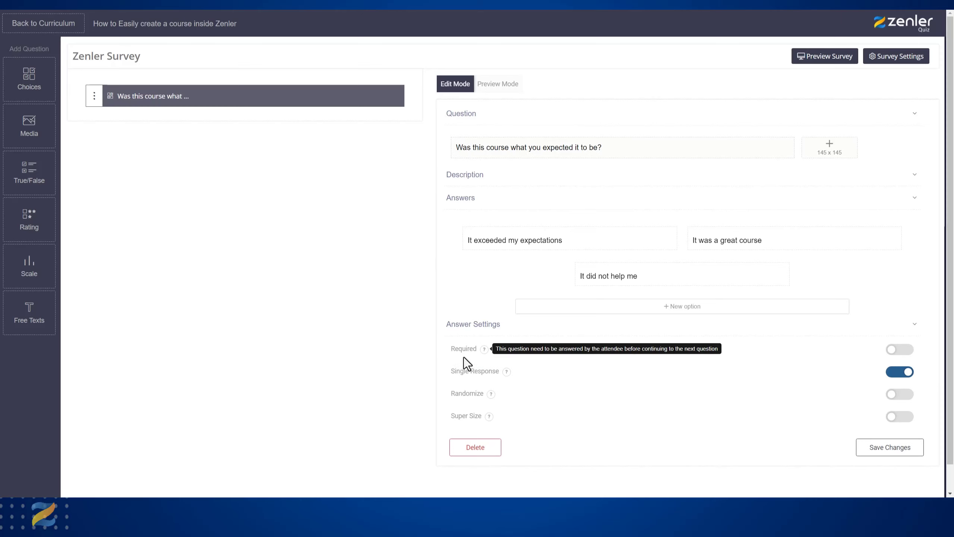
pyautogui.moveTo(455, 375)
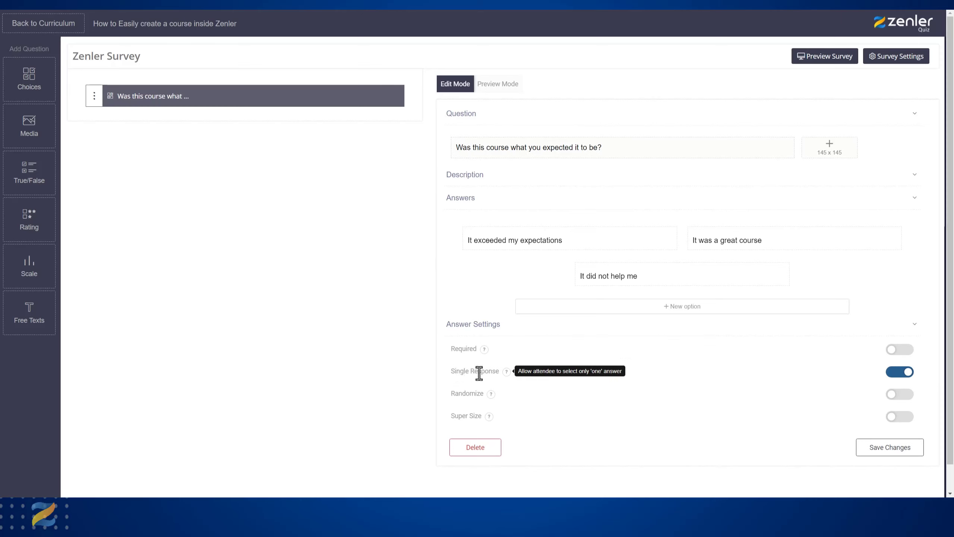
pyautogui.moveTo(454, 397)
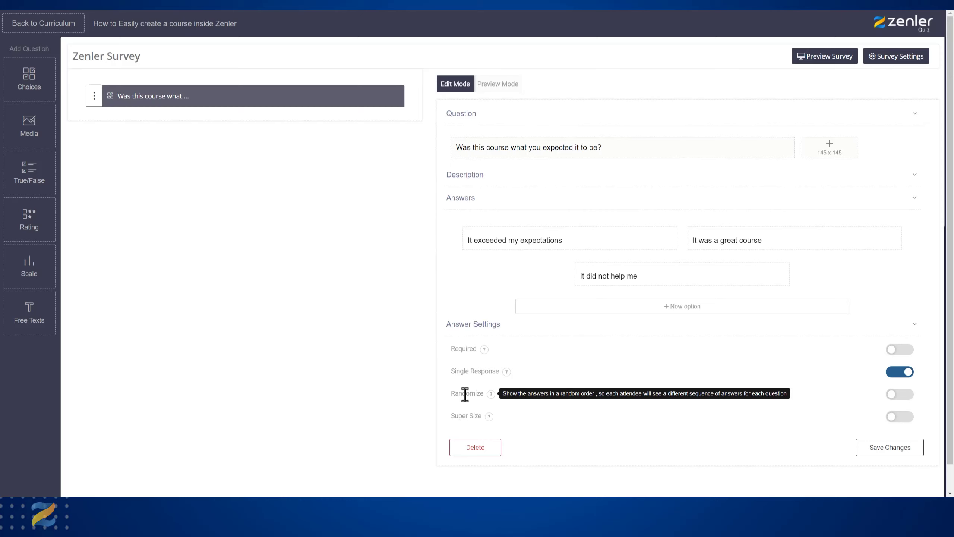
pyautogui.moveTo(458, 421)
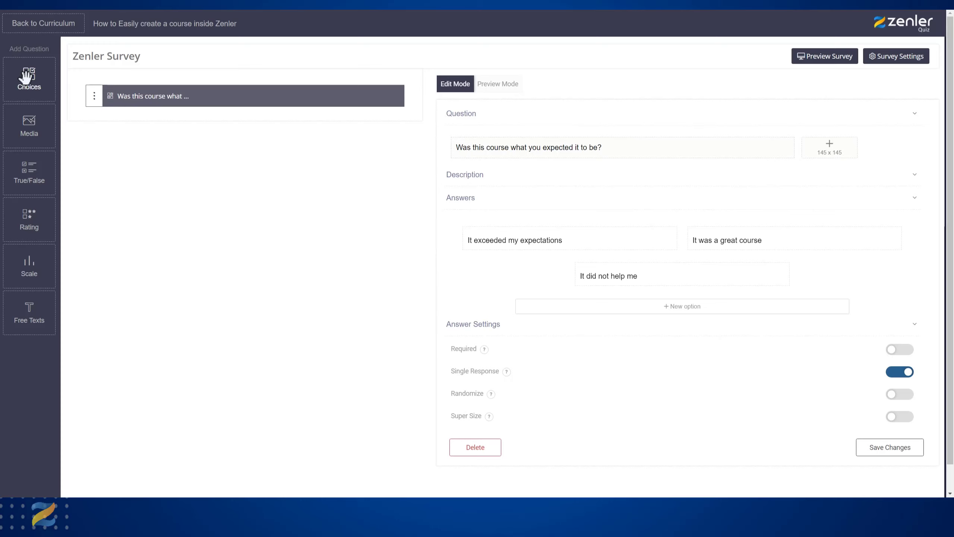
pyautogui.click(878, 454)
# - Add a Media question reading "What is the best representation for this course?"
pyautogui.click(31, 124)
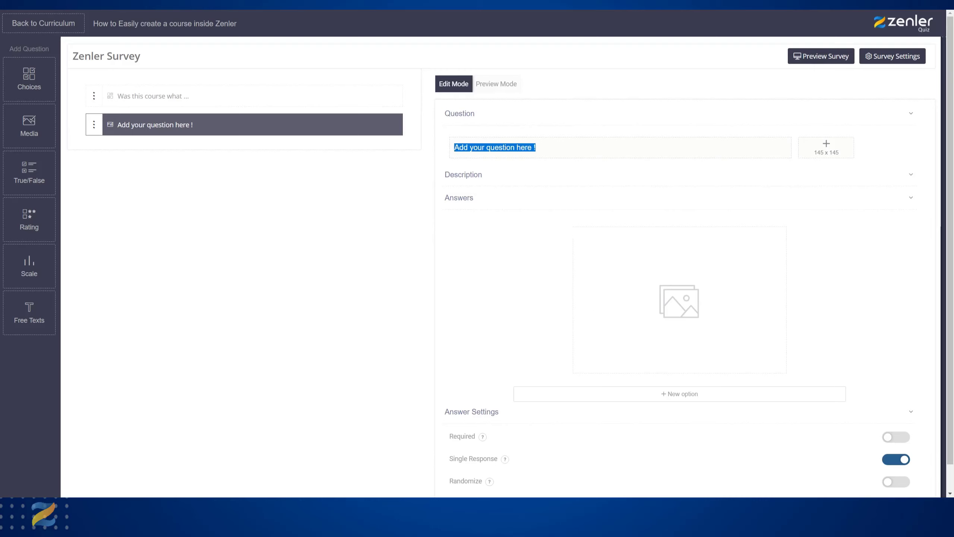
pyautogui.write('What is the best representation for this course?')
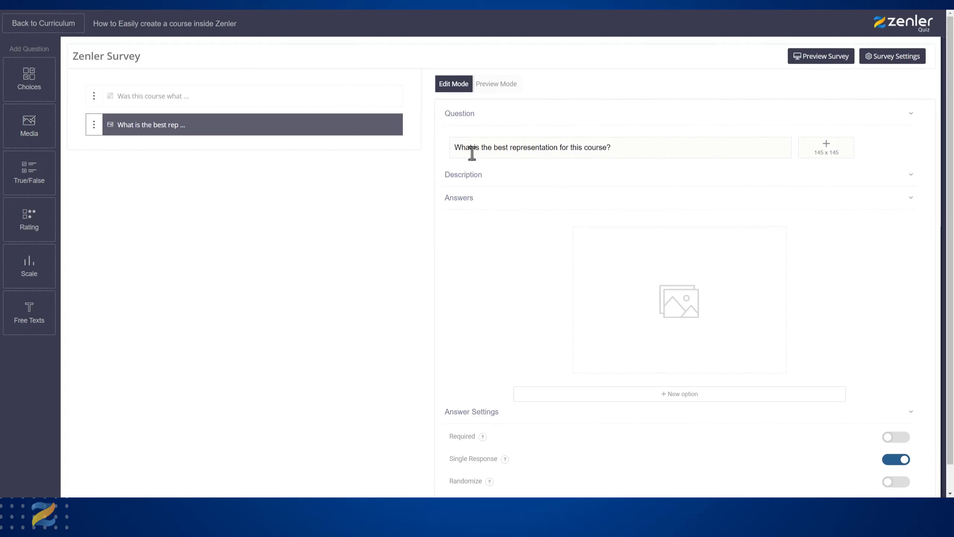
pyautogui.moveTo(454, 149); pyautogui.dragTo(624, 155)
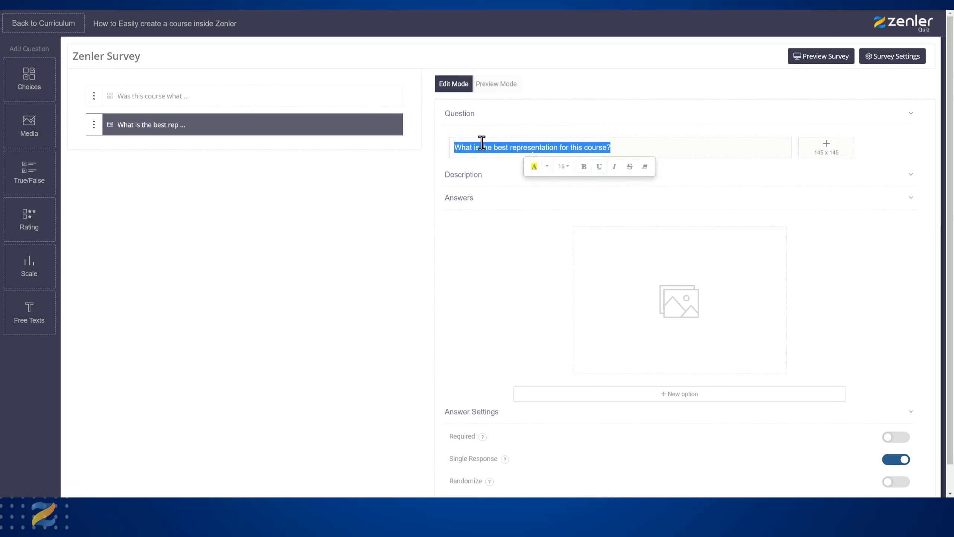
pyautogui.click(634, 148)
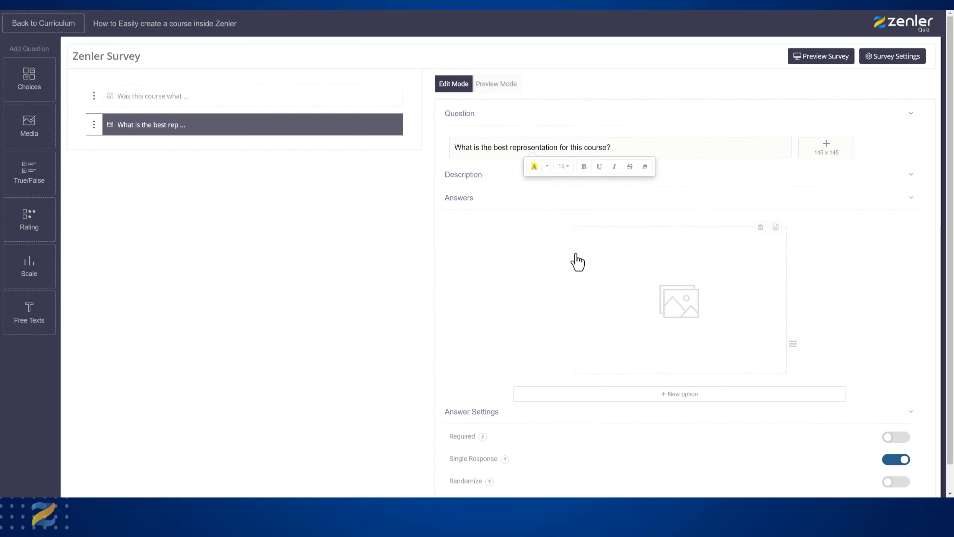
# - Upload angry.jpg as the image for the media question's first answer
pyautogui.scroll(-1, 514, 280)
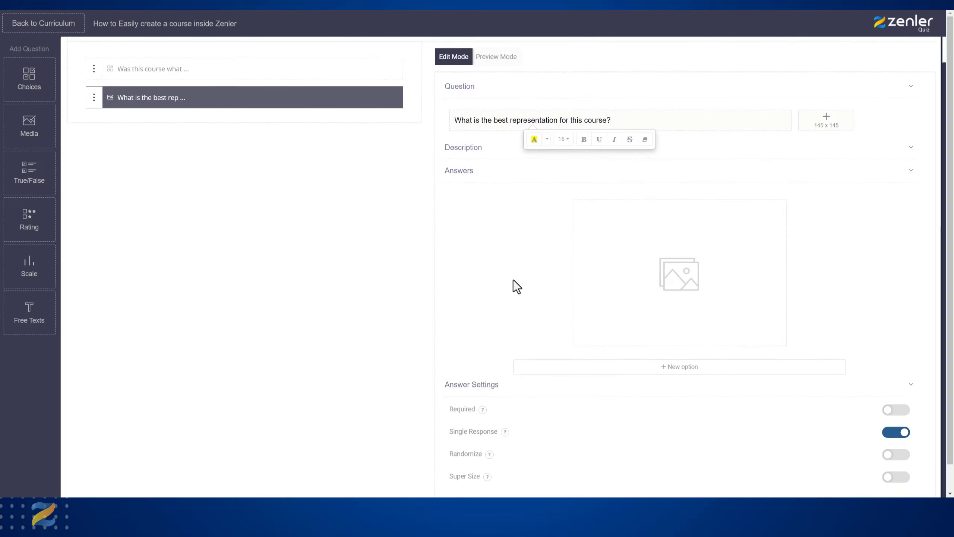
pyautogui.scroll(-1, 517, 287)
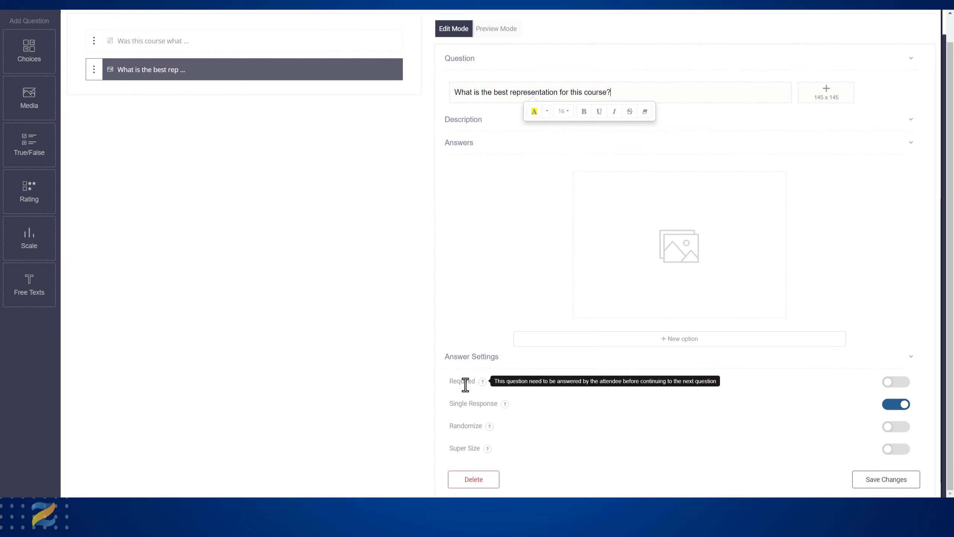
pyautogui.moveTo(485, 427)
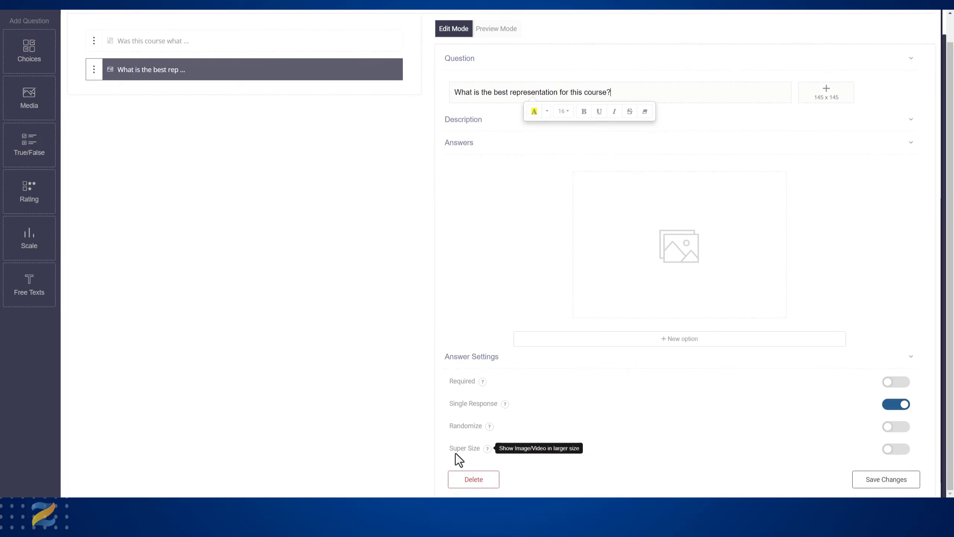
pyautogui.scroll(1, 475, 235)
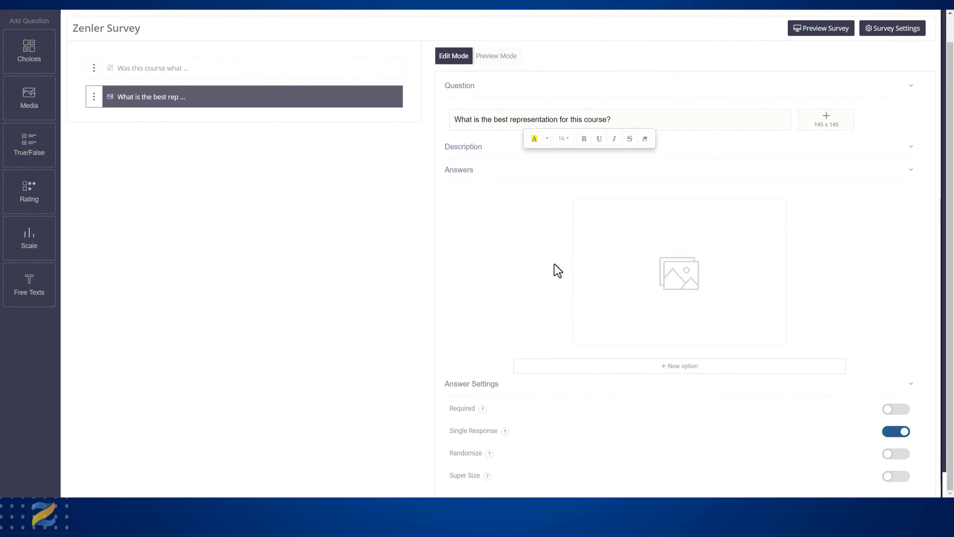
pyautogui.click(684, 280)
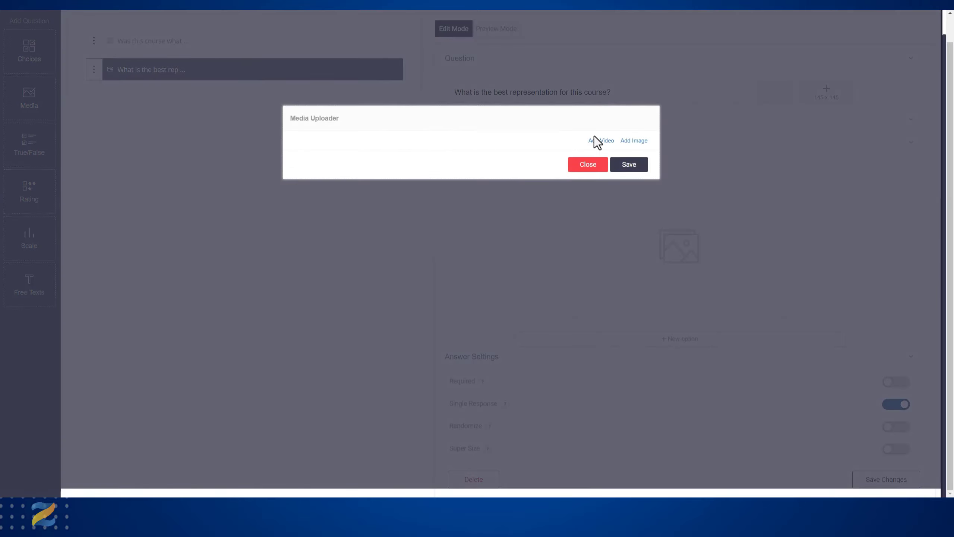
pyautogui.click(631, 143)
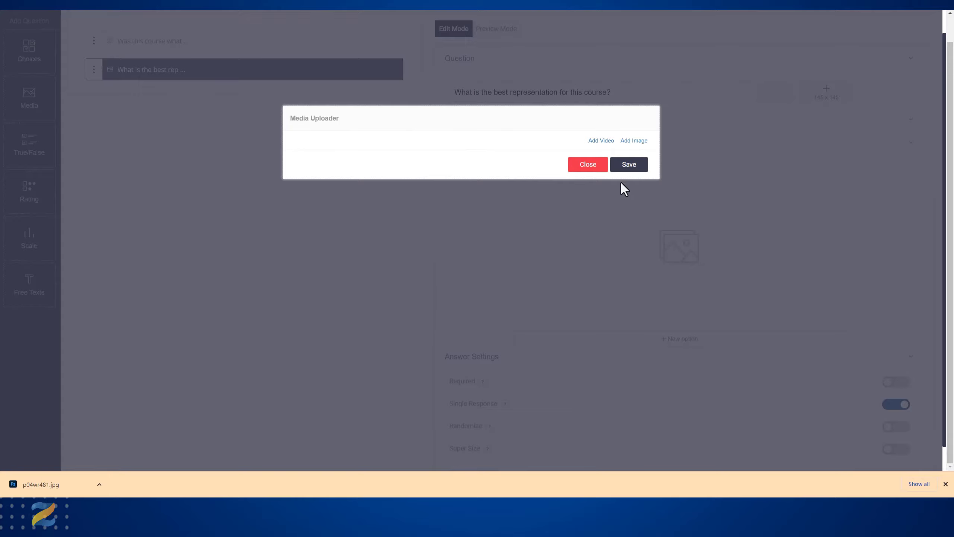
pyautogui.scroll(1, 632, 146)
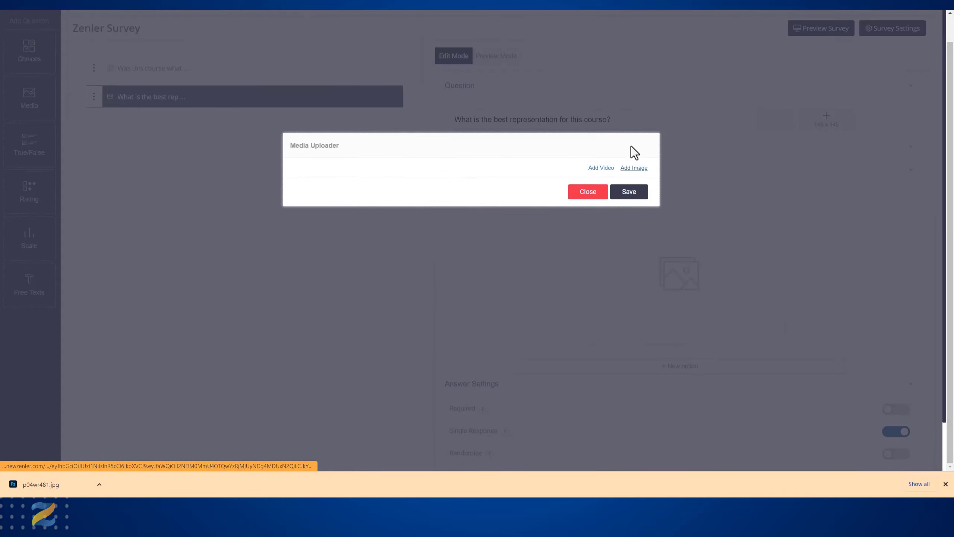
pyautogui.click(622, 147)
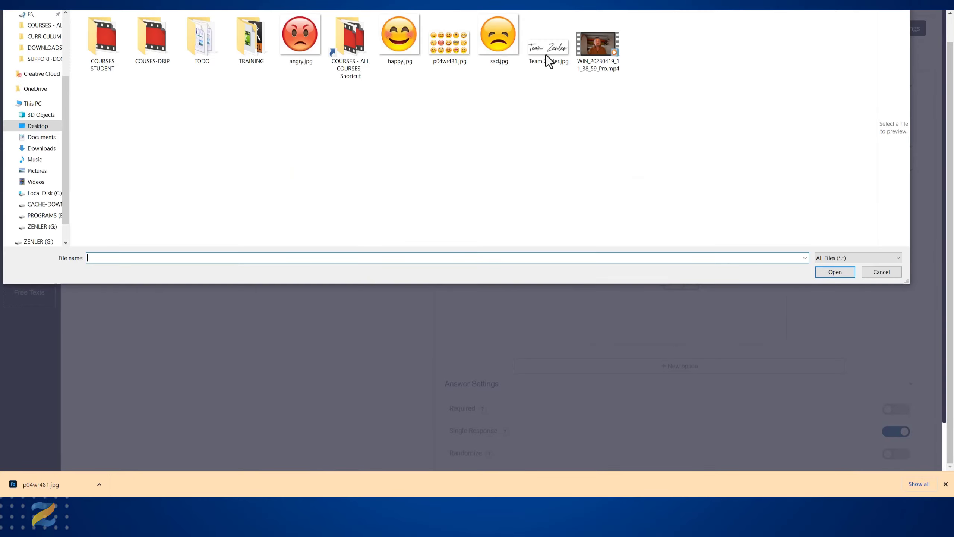
pyautogui.click(298, 45)
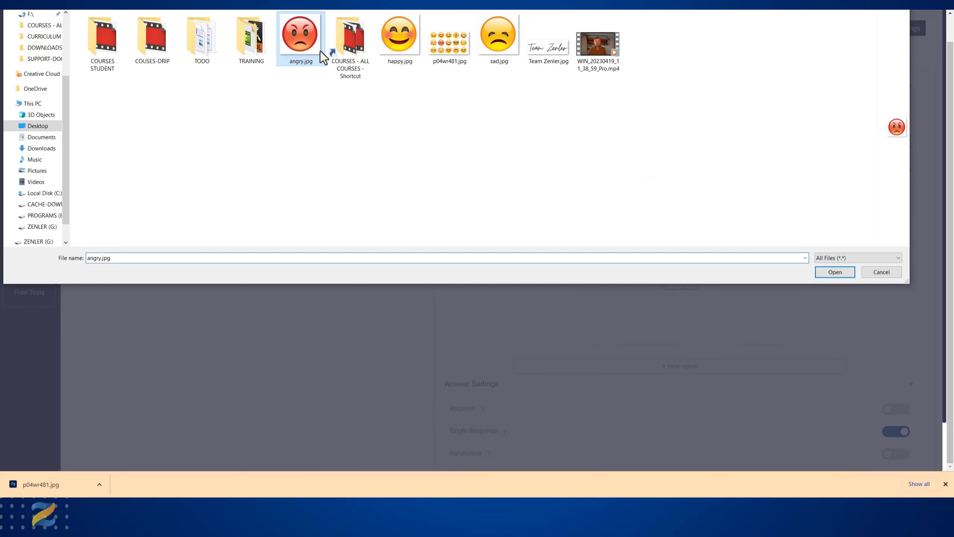
pyautogui.click(835, 272)
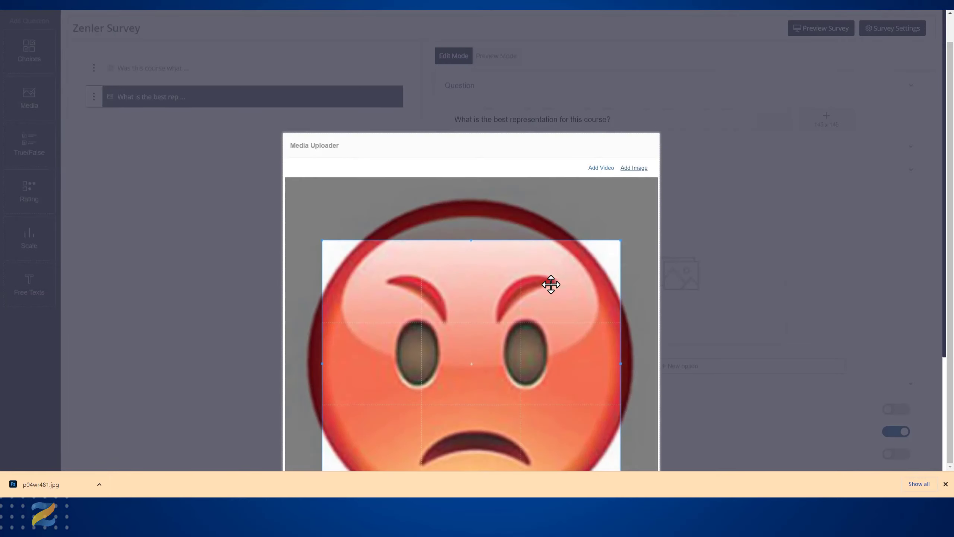
# - Enlarge the crop frame to the full width of the angry face image, centre it vertically on the face, and save the image
pyautogui.scroll(-3, 547, 294)
pyautogui.moveTo(422, 171); pyautogui.dragTo(386, 105)
pyautogui.moveTo(584, 286); pyautogui.dragTo(716, 464)
pyautogui.moveTo(568, 241); pyautogui.dragTo(564, 279)
pyautogui.moveTo(470, 82); pyautogui.dragTo(466, 52)
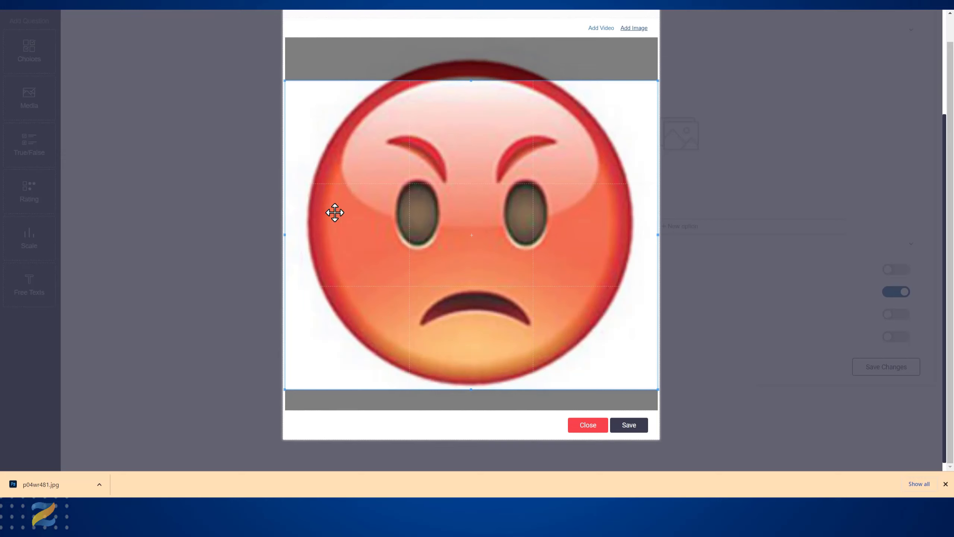
pyautogui.moveTo(285, 389); pyautogui.dragTo(273, 408)
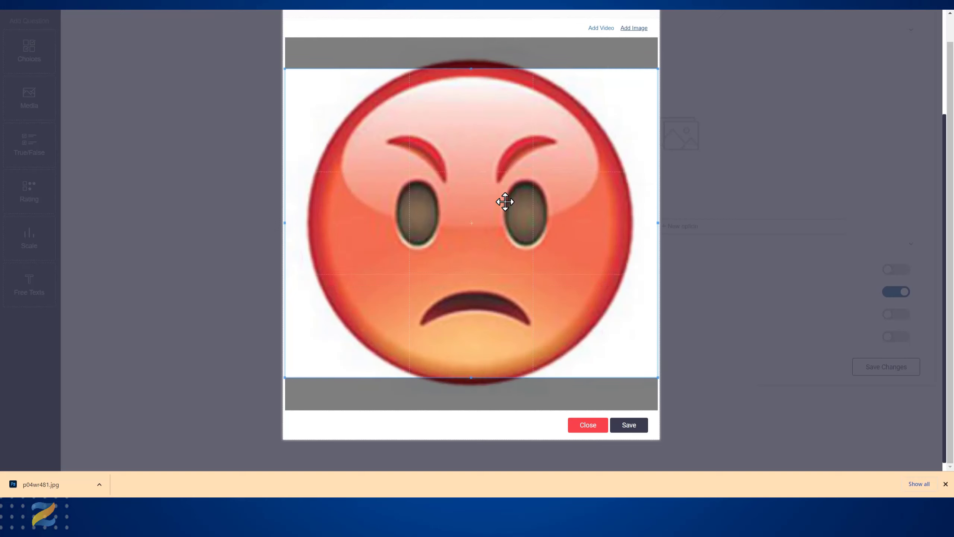
pyautogui.moveTo(503, 215); pyautogui.dragTo(506, 203)
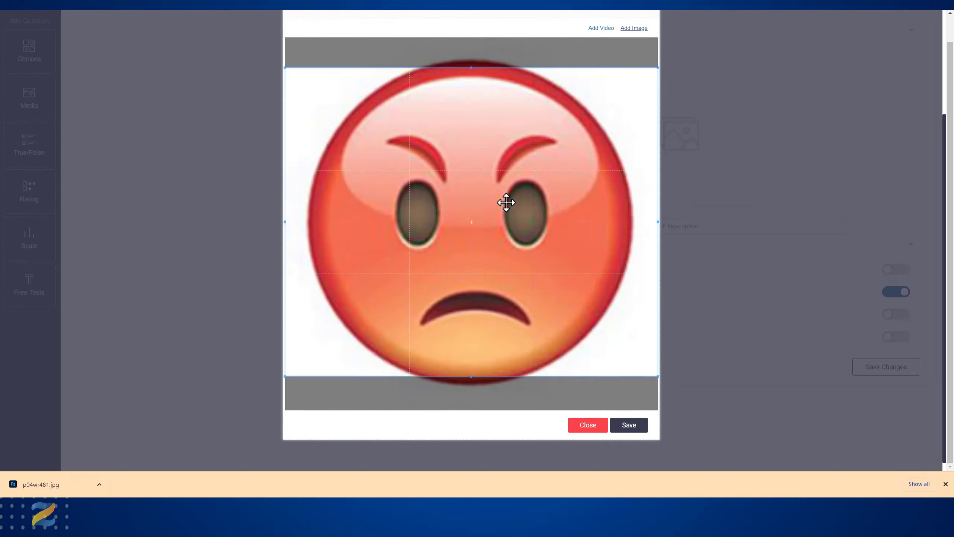
pyautogui.click(629, 425)
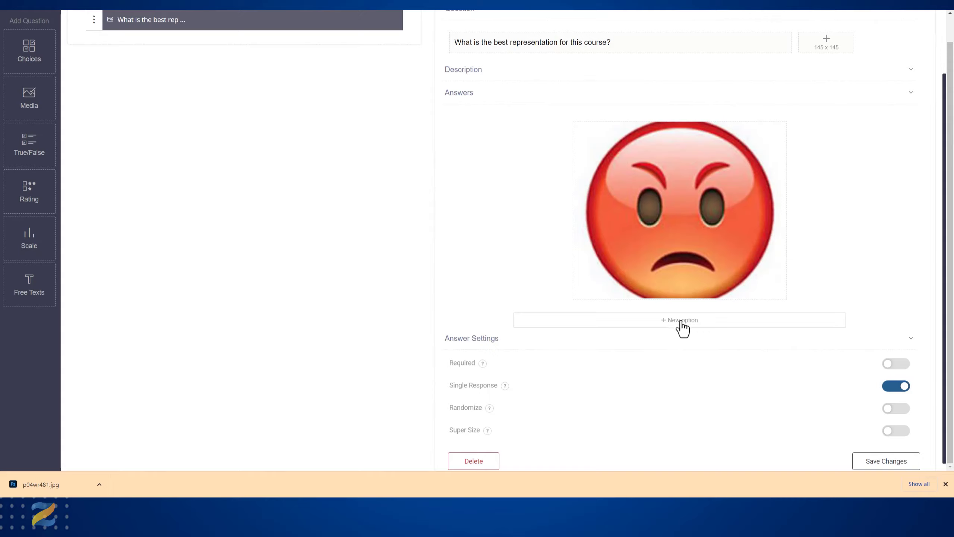
# - Add a second answer option to the media question and upload happy.jpg as its image
pyautogui.click(681, 322)
pyautogui.click(778, 240)
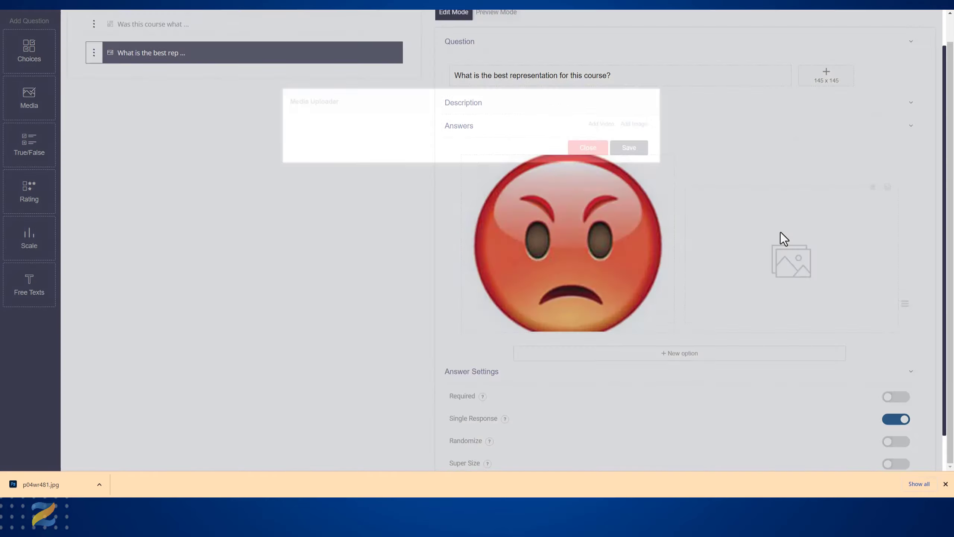
pyautogui.click(632, 137)
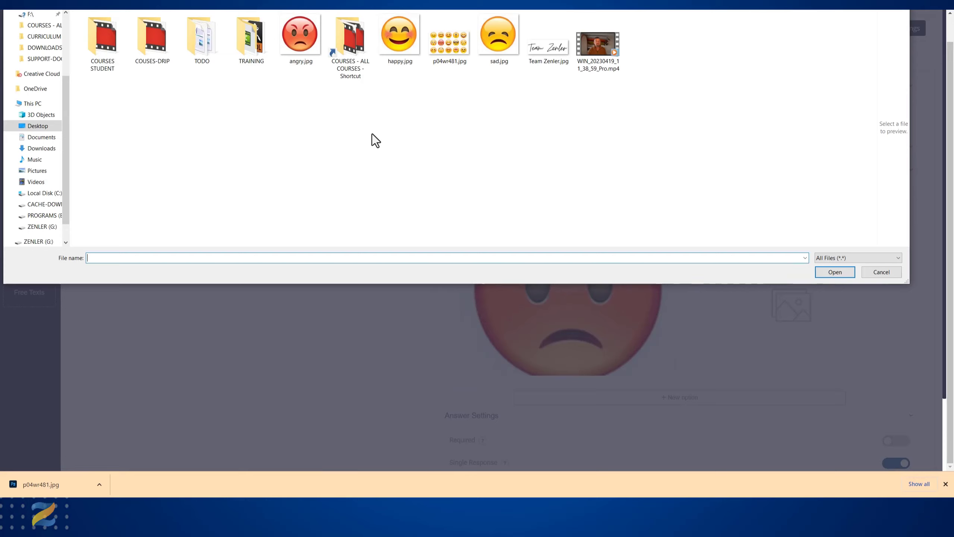
pyautogui.click(379, 58)
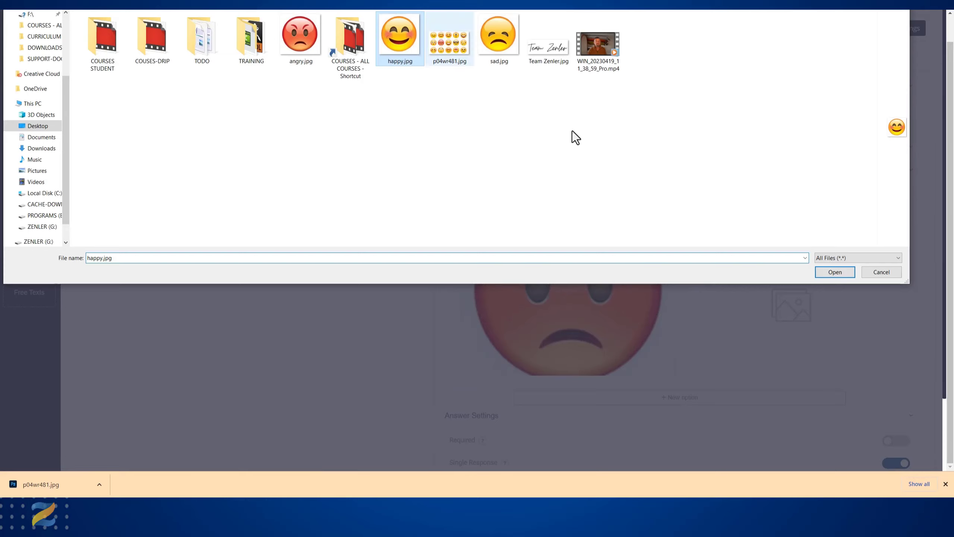
pyautogui.click(832, 276)
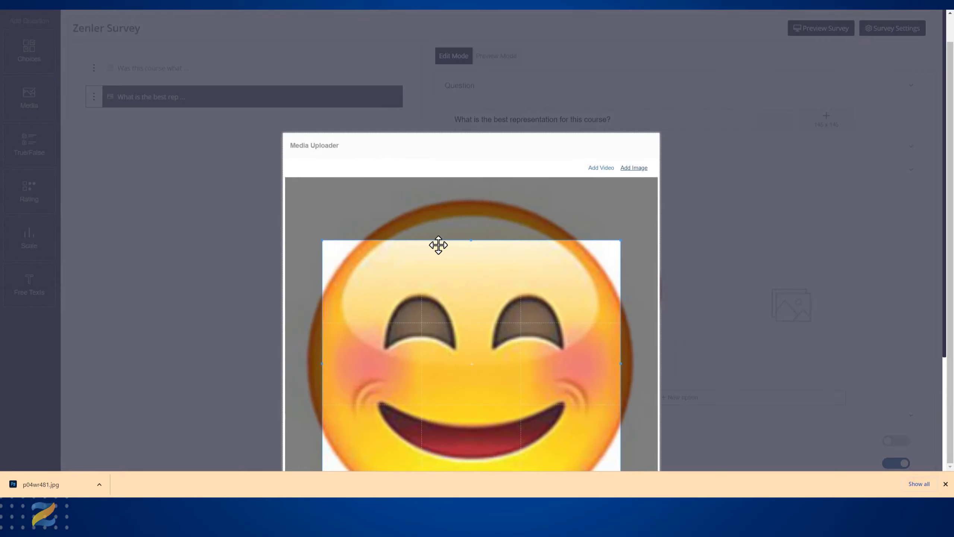
# - Expand the crop frame to the full width of the happy face image, centre it on the face, and save the image
pyautogui.moveTo(380, 298); pyautogui.dragTo(328, 228)
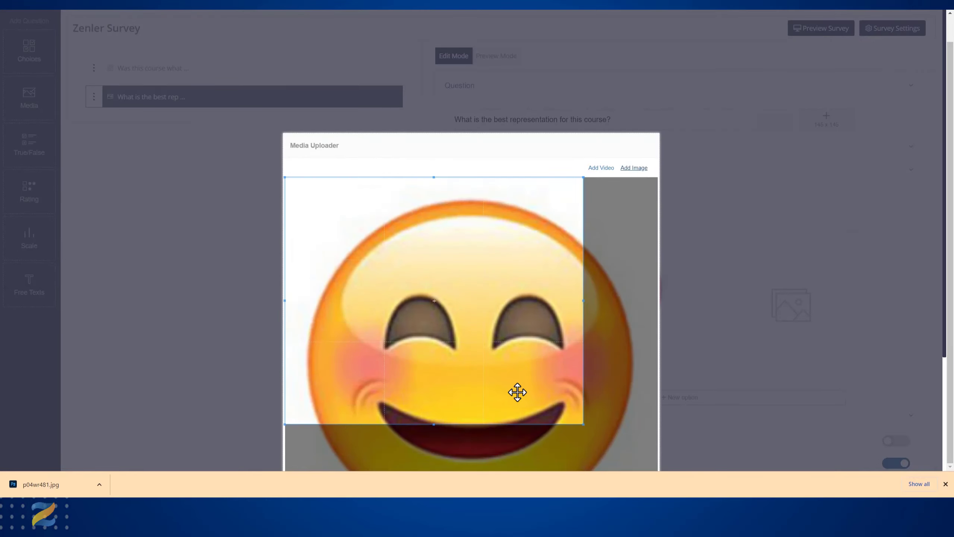
pyautogui.moveTo(582, 424); pyautogui.dragTo(656, 433)
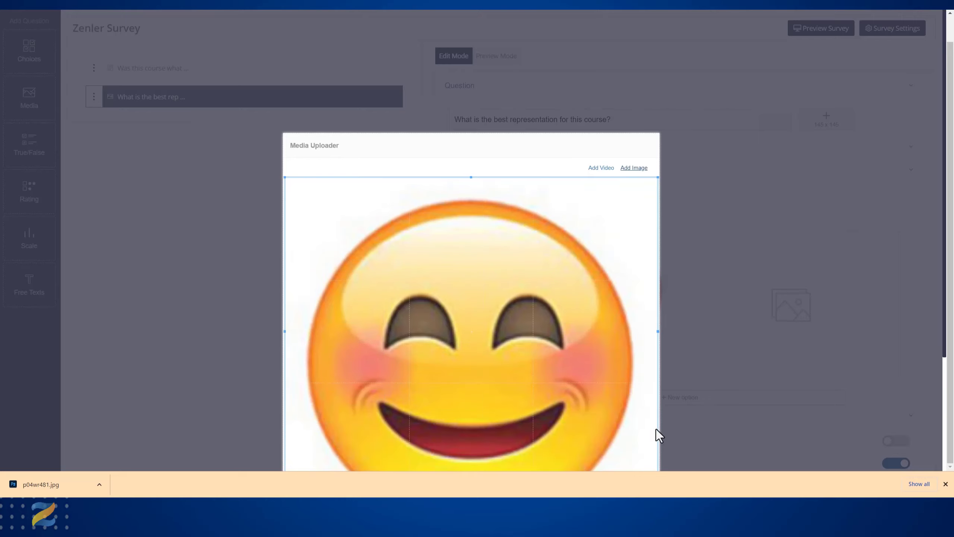
pyautogui.scroll(-1, 562, 304)
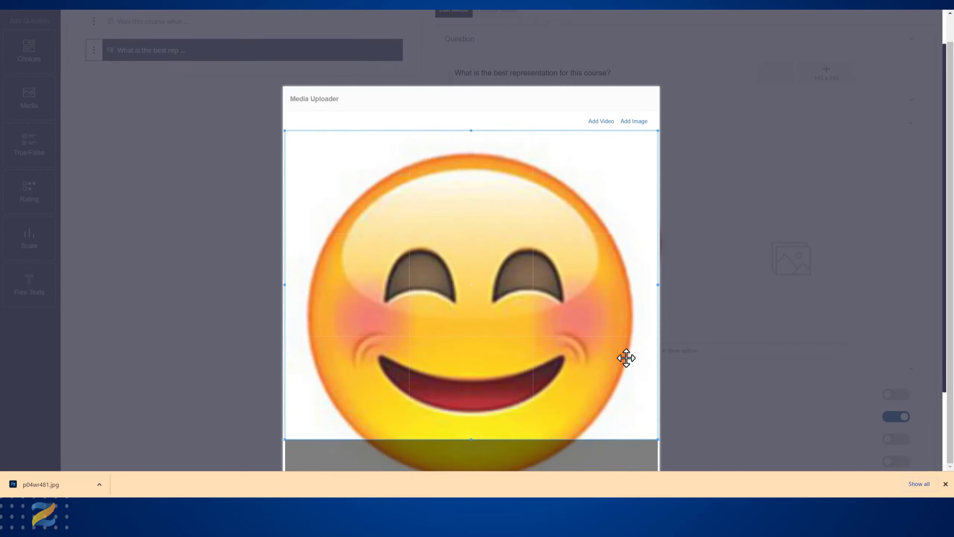
pyautogui.scroll(-2, 626, 357)
pyautogui.moveTo(478, 234); pyautogui.dragTo(481, 254)
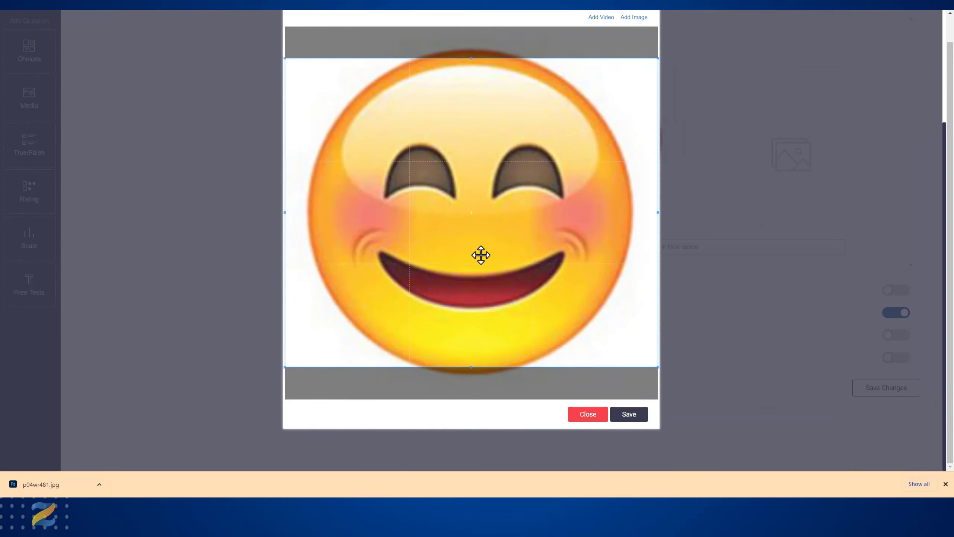
pyautogui.click(629, 414)
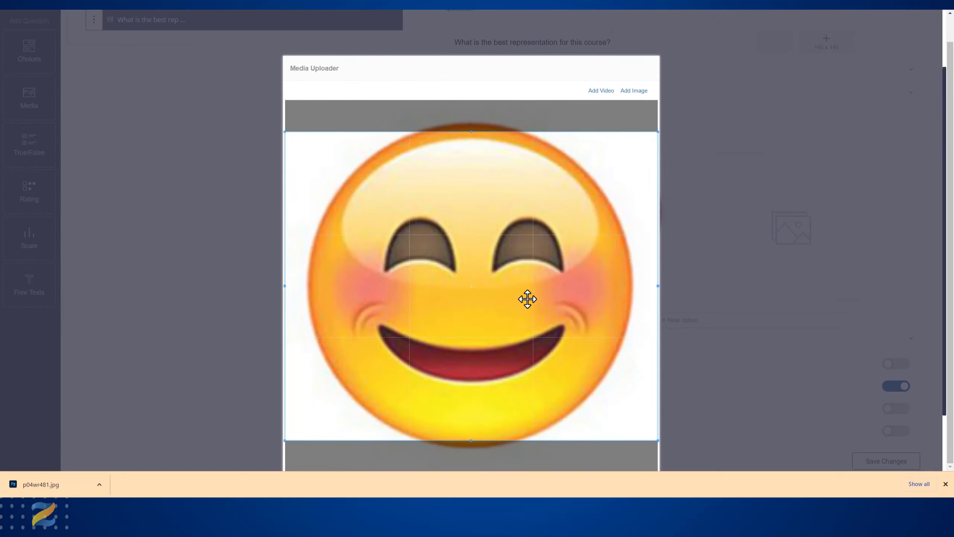
pyautogui.scroll(-2, 529, 301)
pyautogui.click(627, 415)
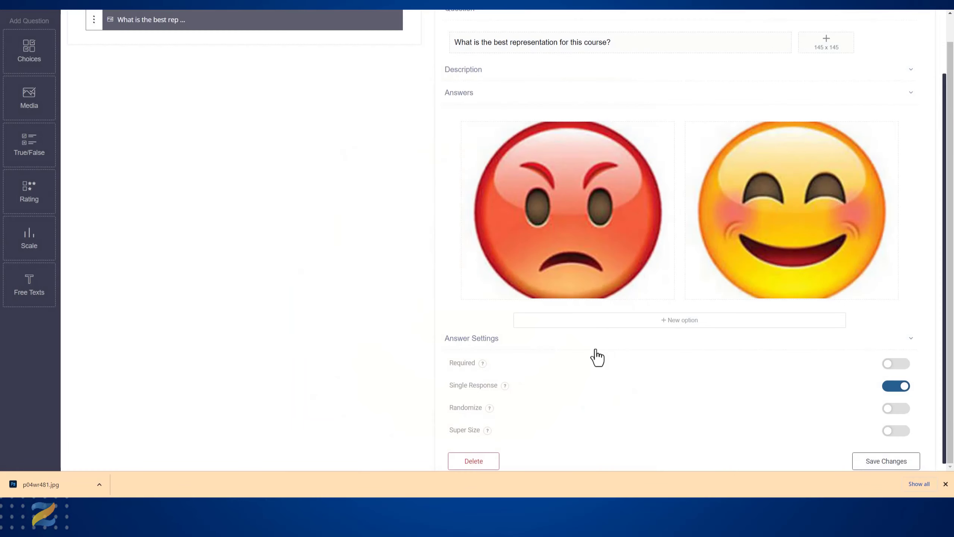
# - Add a True/False question to the survey after the media question
pyautogui.moveTo(576, 206)
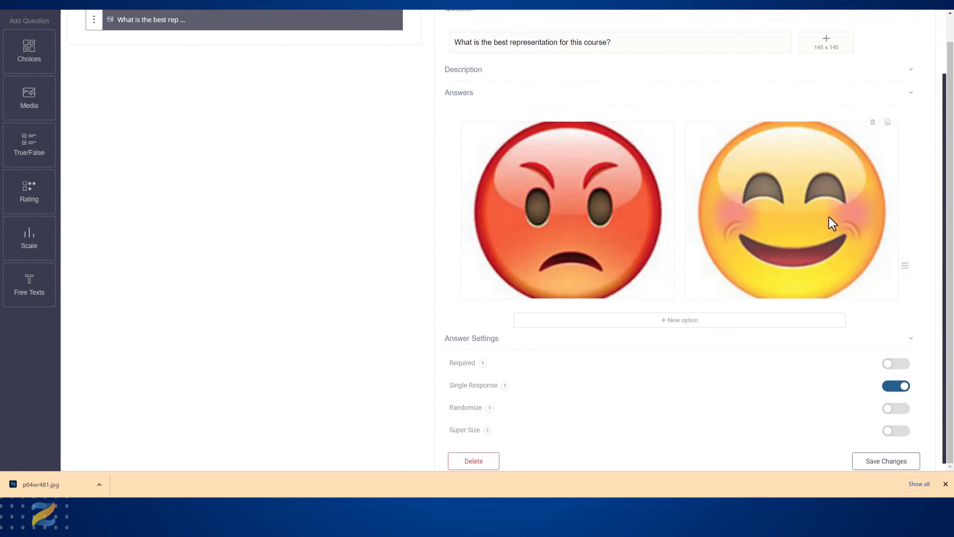
pyautogui.scroll(-1, 428, 301)
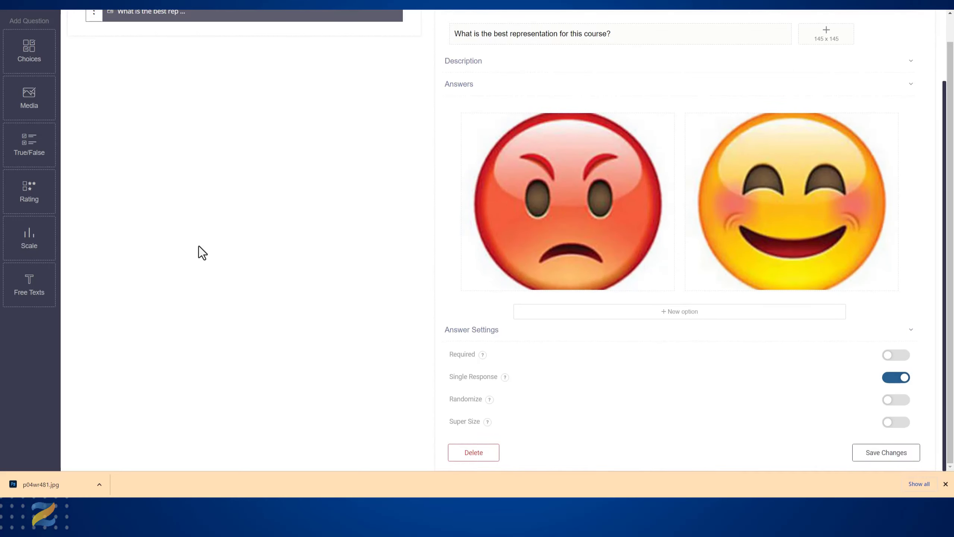
pyautogui.scroll(2, 295, 268)
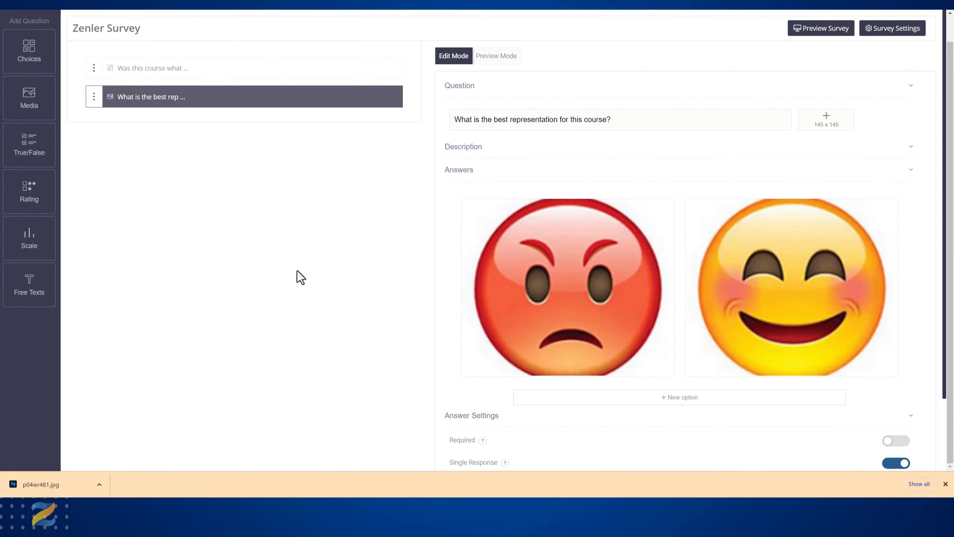
pyautogui.click(23, 147)
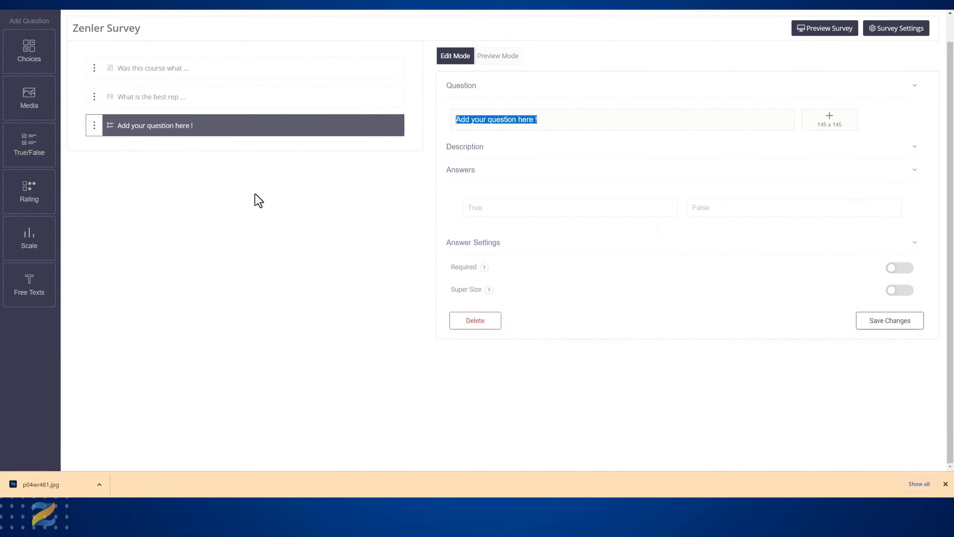
pyautogui.write('WHic')
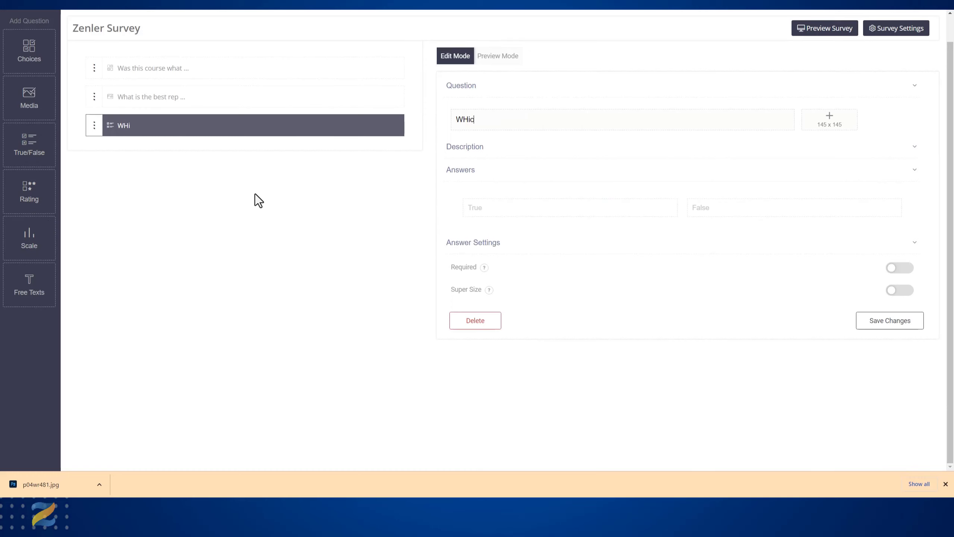
pyautogui.write('h is True')
pyautogui.click(468, 119)
pyautogui.press('BackSpace')
pyautogui.write('h')
# - Set the True/False question's text to "Does Zenler have marketing tools built in?"
pyautogui.tripleClick(500, 122)
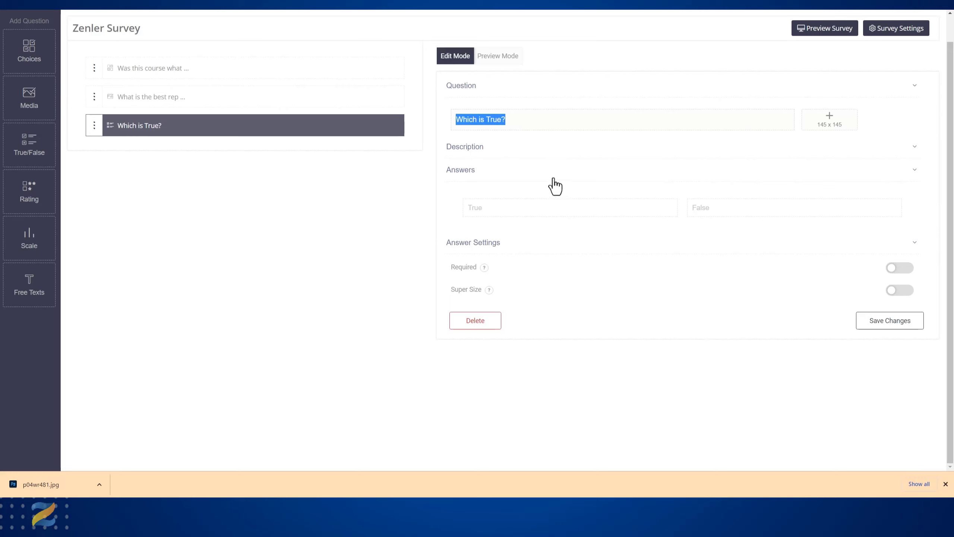
pyautogui.write('Do')
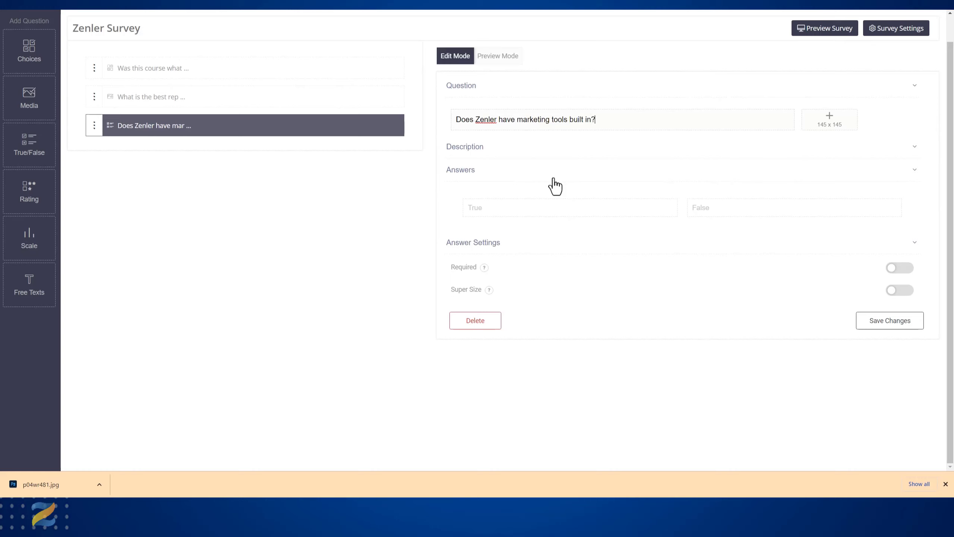
# - Relabel the True answer as "Yes it does" and the False answer as "No it does not", and save the question
pyautogui.click(628, 206)
pyautogui.moveTo(487, 211); pyautogui.dragTo(459, 209)
pyautogui.press('BackSpace')
pyautogui.click(699, 210)
pyautogui.press('BackSpace')
pyautogui.write('Yes it does')
pyautogui.moveTo(719, 209); pyautogui.dragTo(685, 211)
pyautogui.write('No it does not')
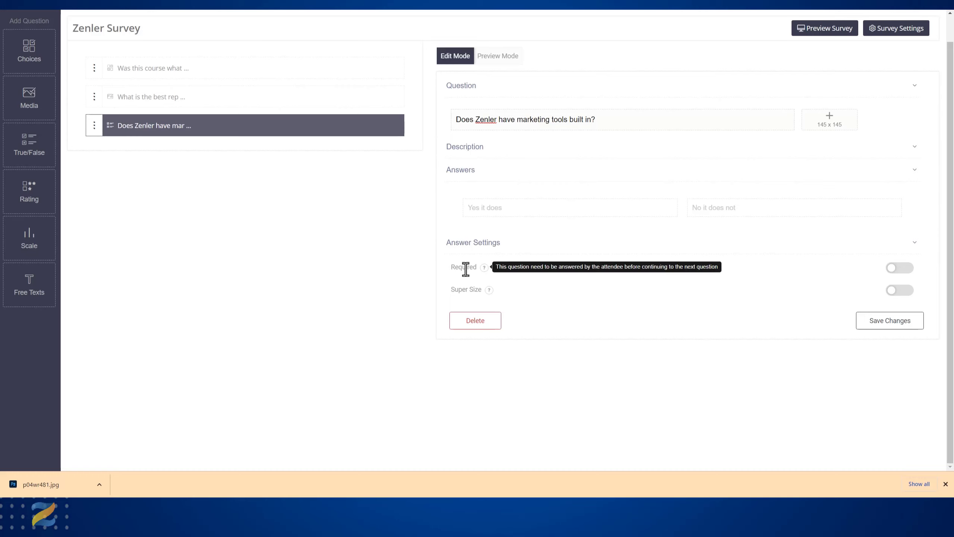
pyautogui.moveTo(467, 288)
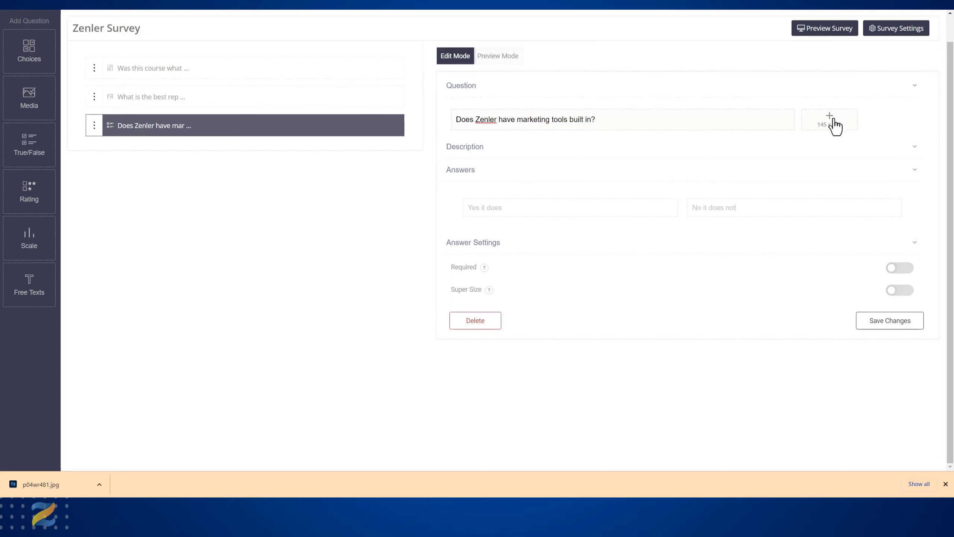
pyautogui.click(884, 323)
# - Add a Rating question reading "Rate this course" to the survey
pyautogui.click(29, 191)
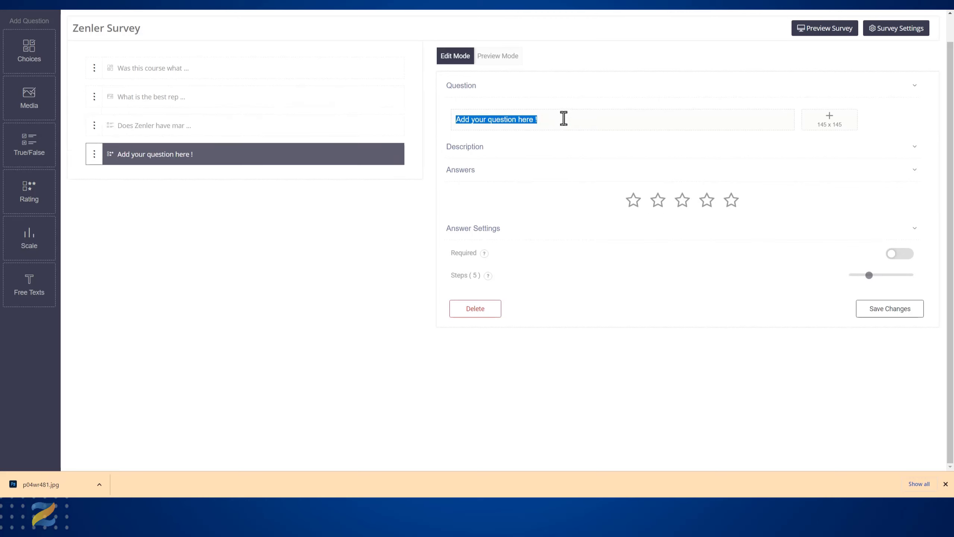
pyautogui.write('Rate this course')
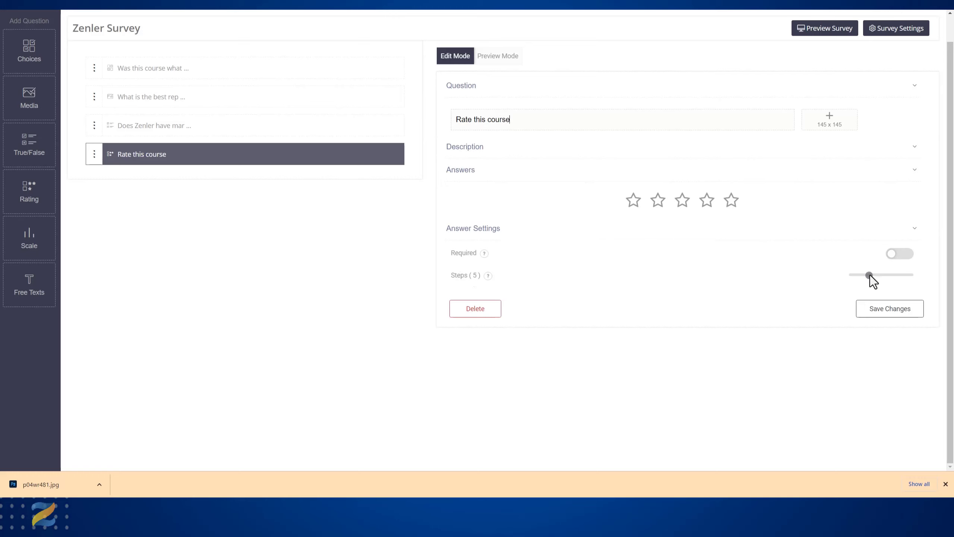
# - Enable the description for the star Rating question, keep its 5 steps, and save the question
pyautogui.moveTo(870, 276)
pyautogui.mouseDown()
pyautogui.moveTo(856, 278)
pyautogui.moveTo(920, 274)
pyautogui.moveTo(872, 275)
pyautogui.mouseUp()
pyautogui.click(915, 148)
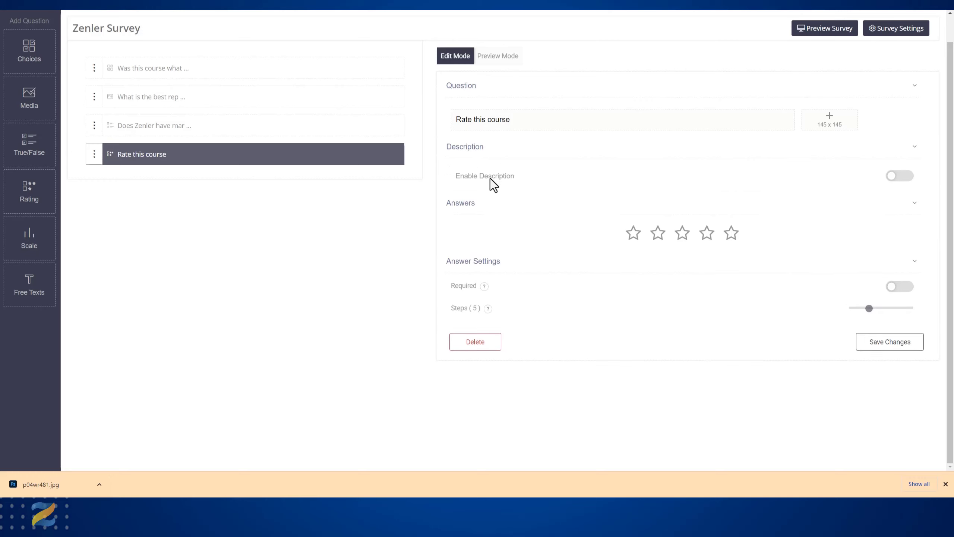
pyautogui.click(901, 176)
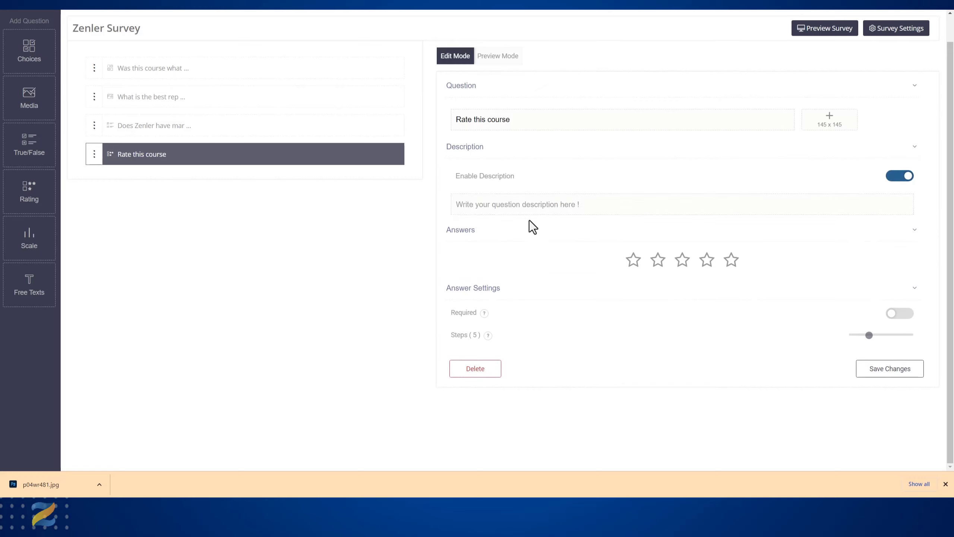
pyautogui.click(890, 179)
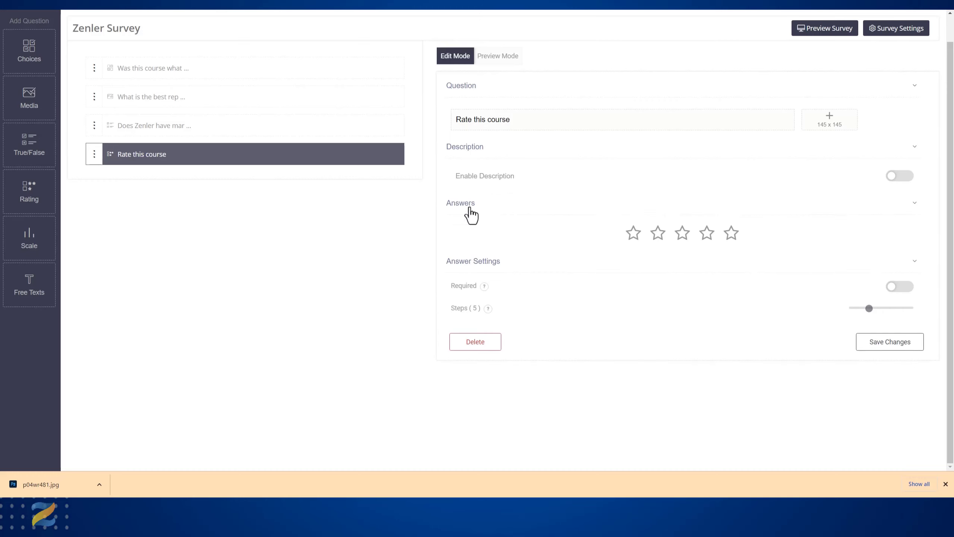
pyautogui.click(484, 211)
pyautogui.click(477, 208)
pyautogui.click(902, 176)
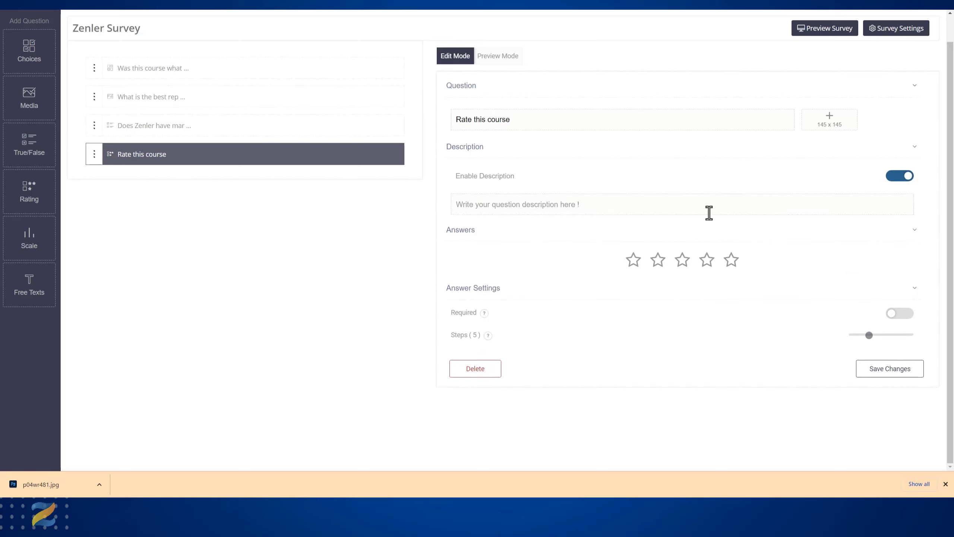
pyautogui.click(570, 238)
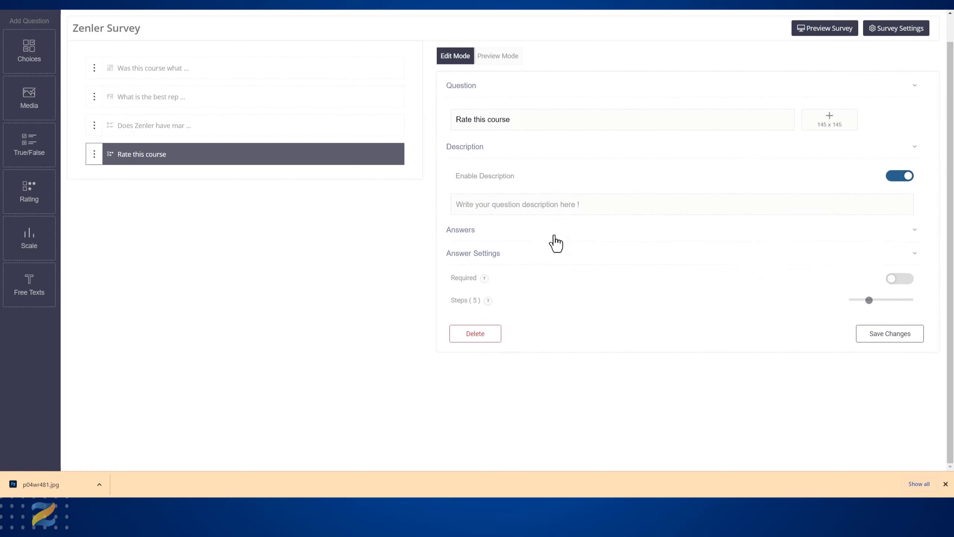
pyautogui.click(555, 241)
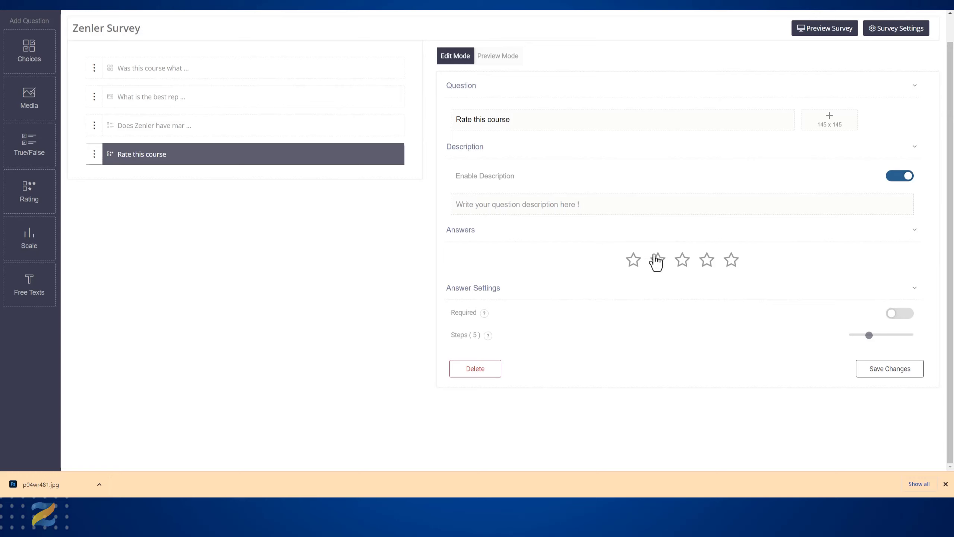
pyautogui.click(885, 371)
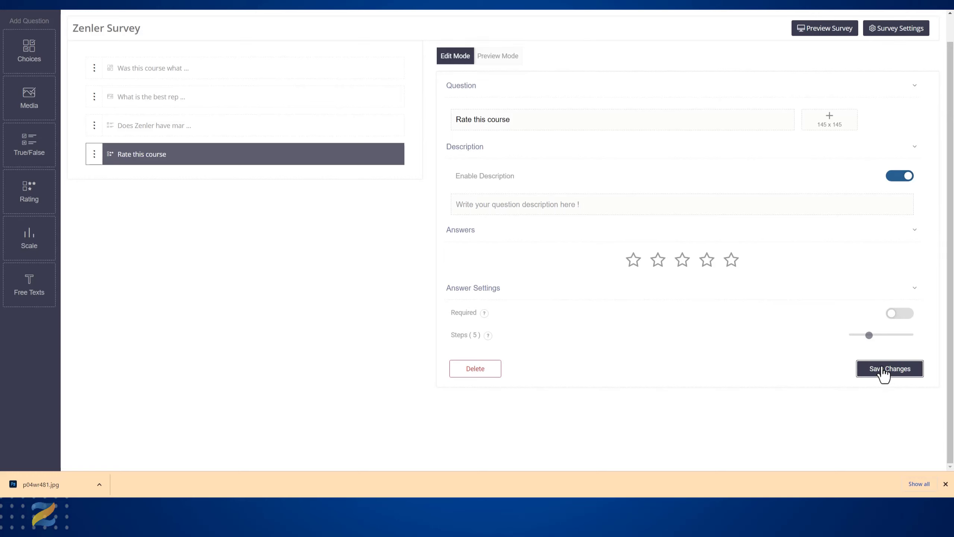
# - Add a Scale question reading "Rate this course" and set its scale to 10 steps
pyautogui.click(29, 237)
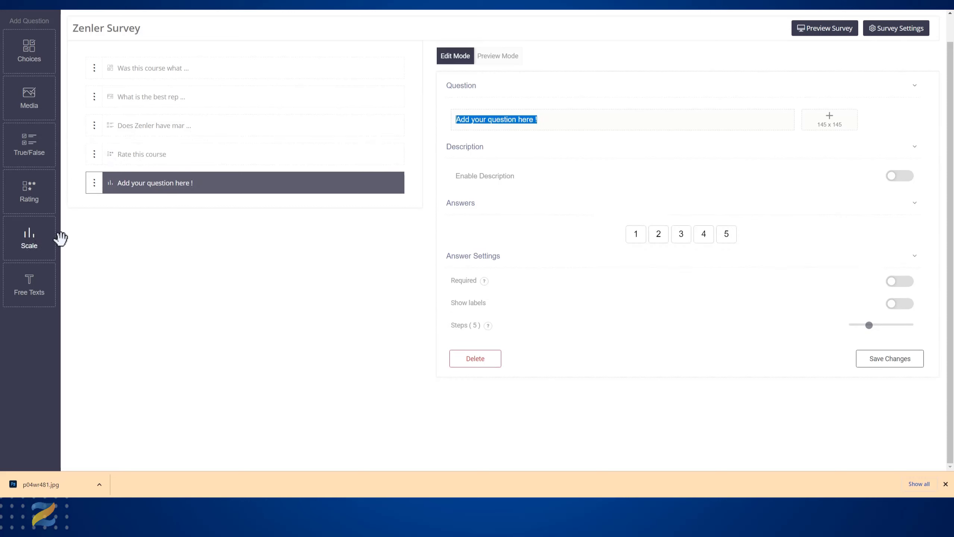
pyautogui.write('Ra')
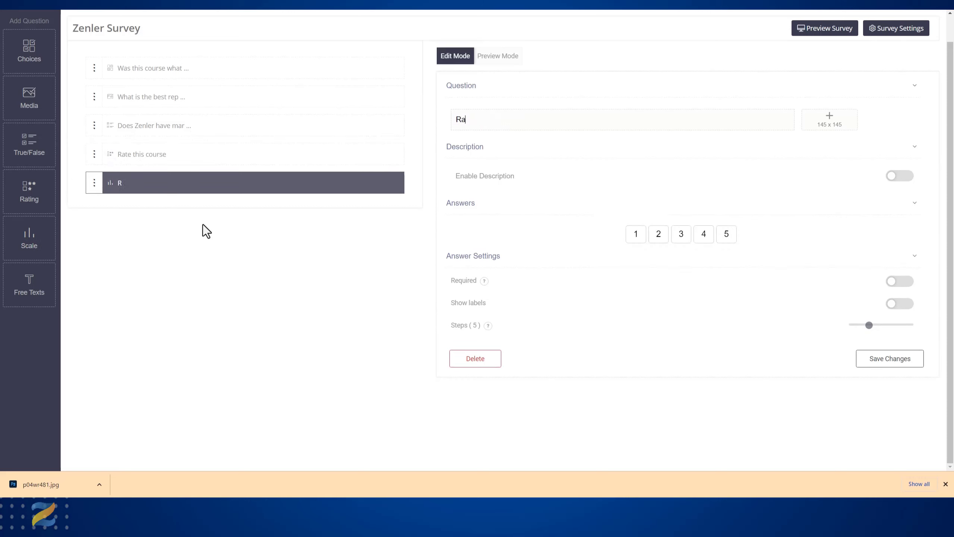
pyautogui.write('te this course')
pyautogui.moveTo(875, 324); pyautogui.dragTo(915, 323)
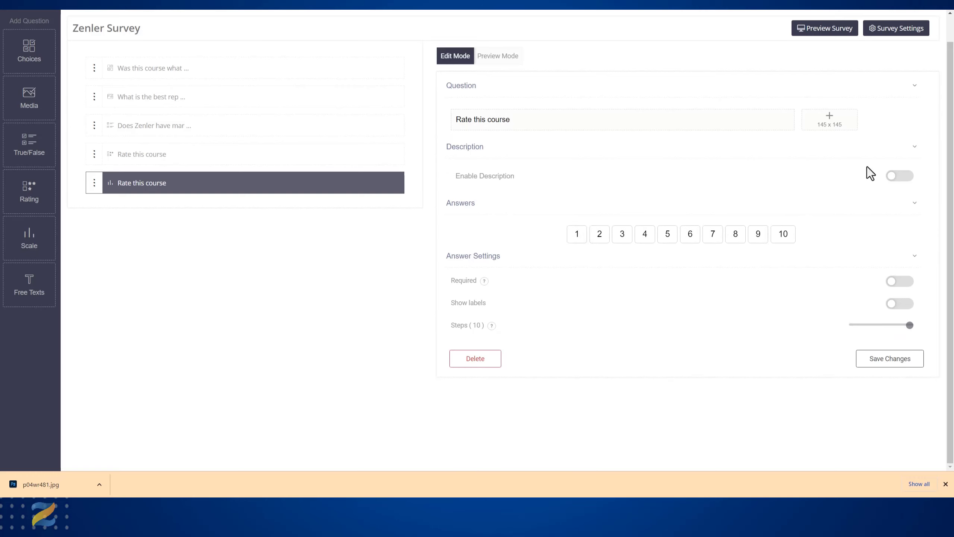
# - Show the Bad, Good and Excellent labels on the Scale question, leave its description disabled, and save it
pyautogui.click(902, 176)
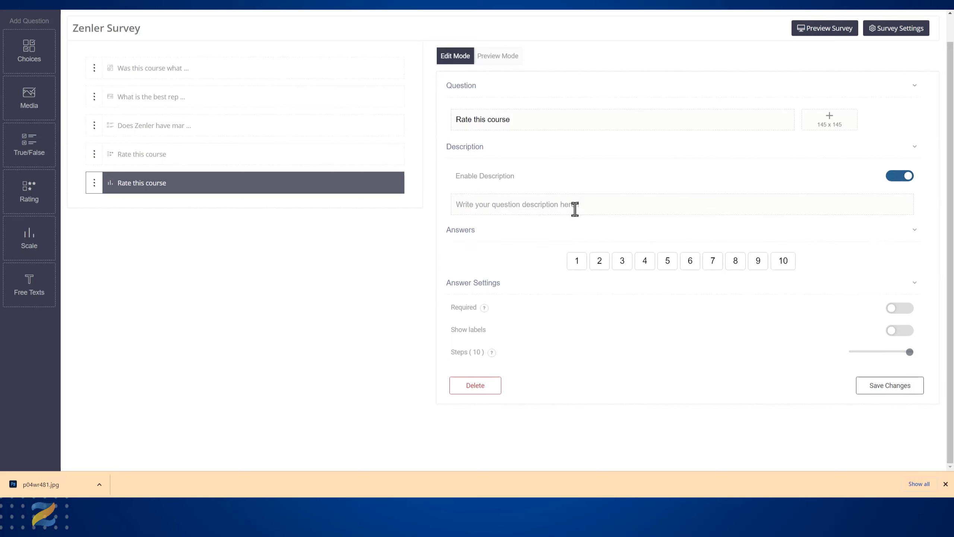
pyautogui.click(895, 180)
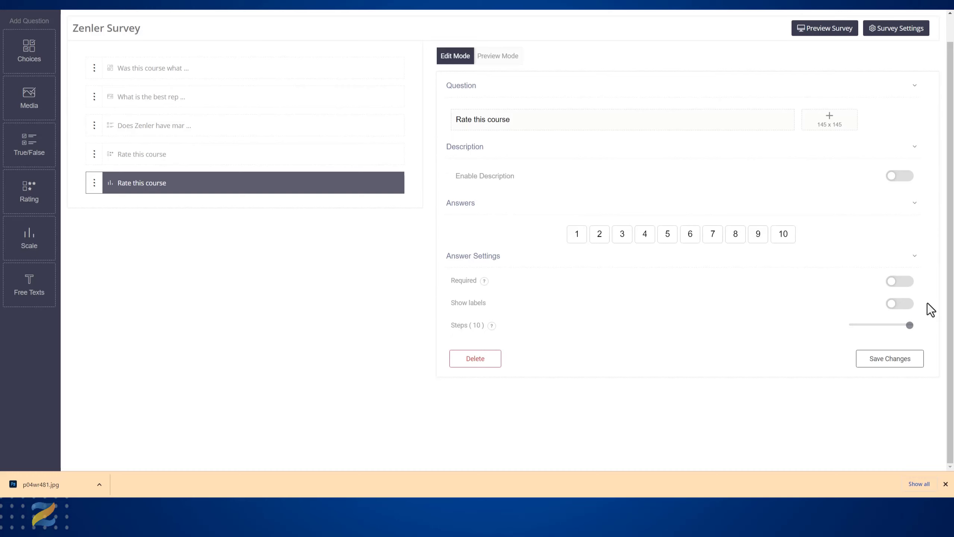
pyautogui.click(906, 304)
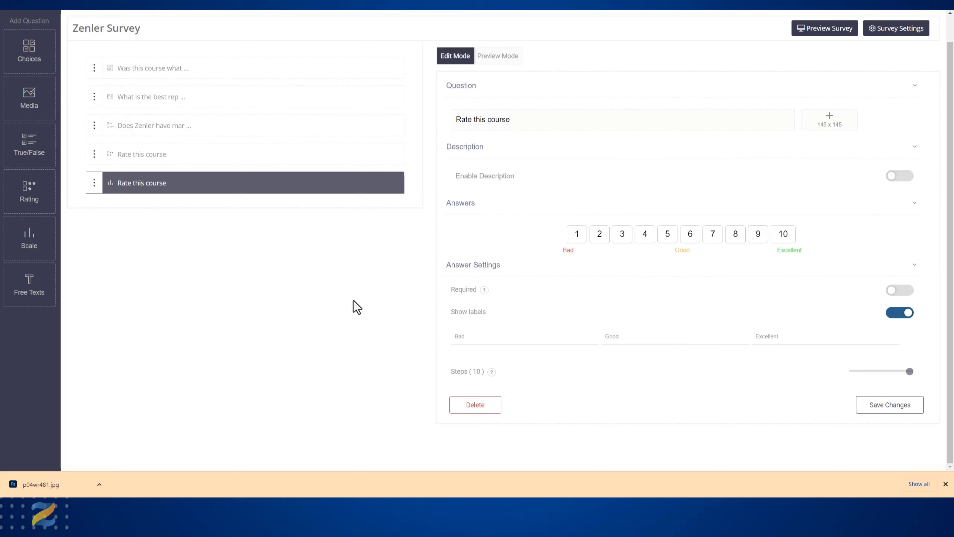
pyautogui.click(863, 405)
pyautogui.click(945, 484)
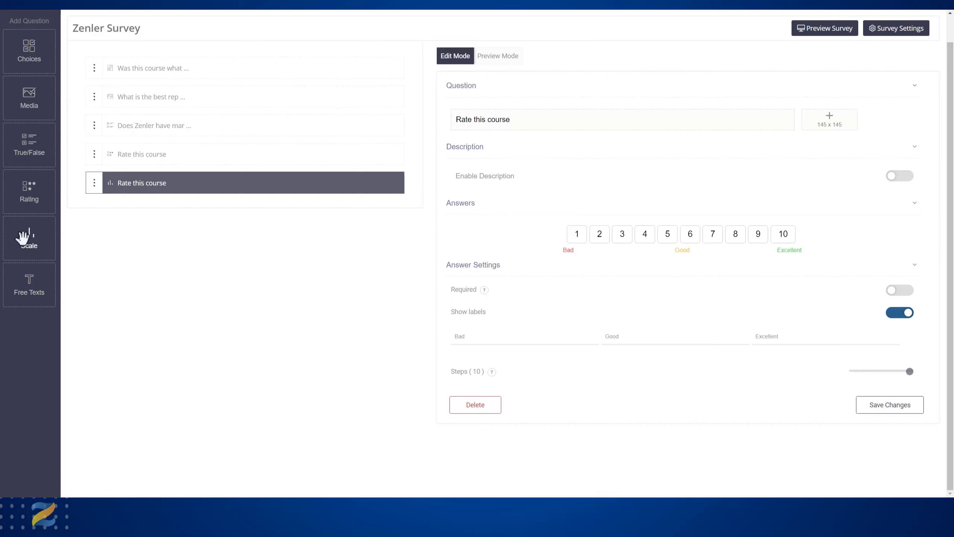
# - Add a Free Texts question reading "Write what you feel the course is missing?" to the survey
pyautogui.click(31, 284)
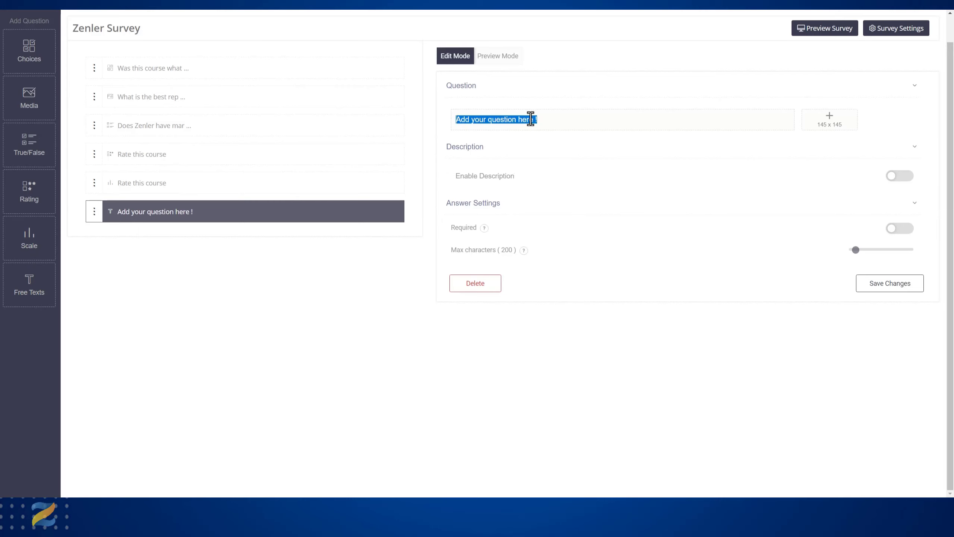
pyautogui.press('BackSpace')
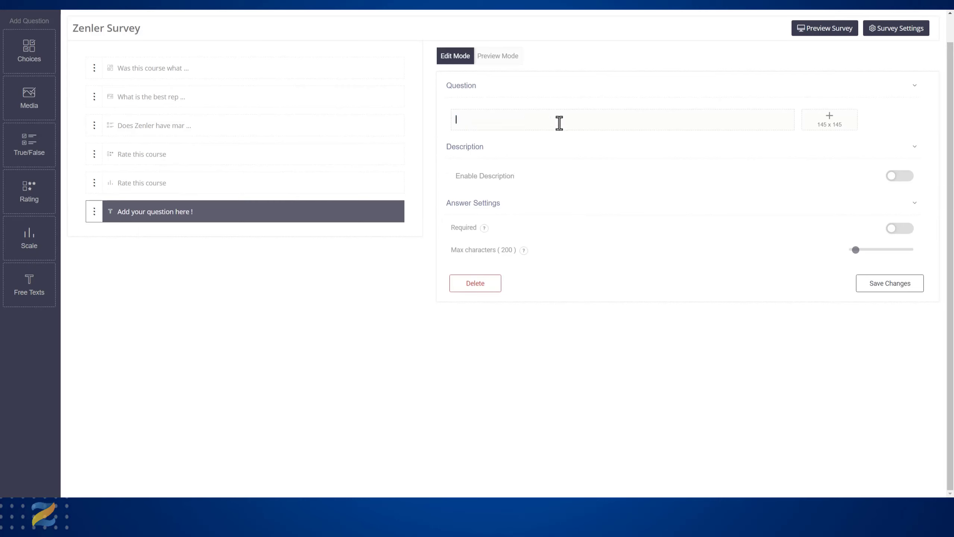
pyautogui.write('Write what you feel the course is missing?')
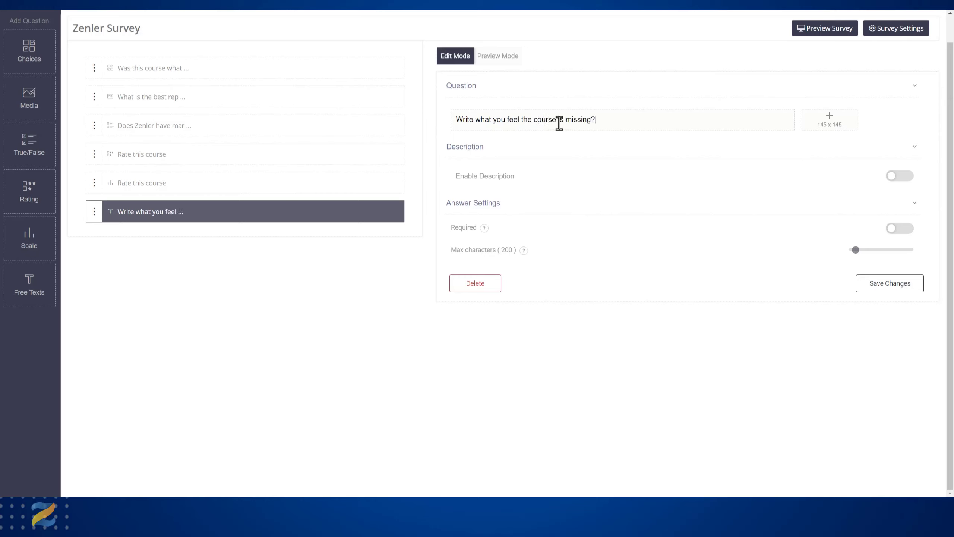
# - Raise the Free Texts question's maximum characters, leave its description disabled, and save the question
pyautogui.click(903, 177)
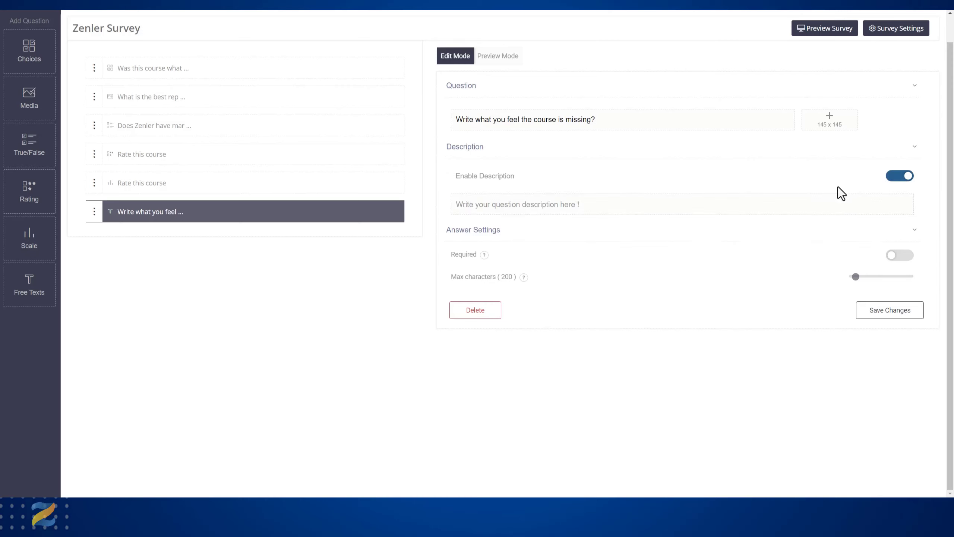
pyautogui.click(895, 182)
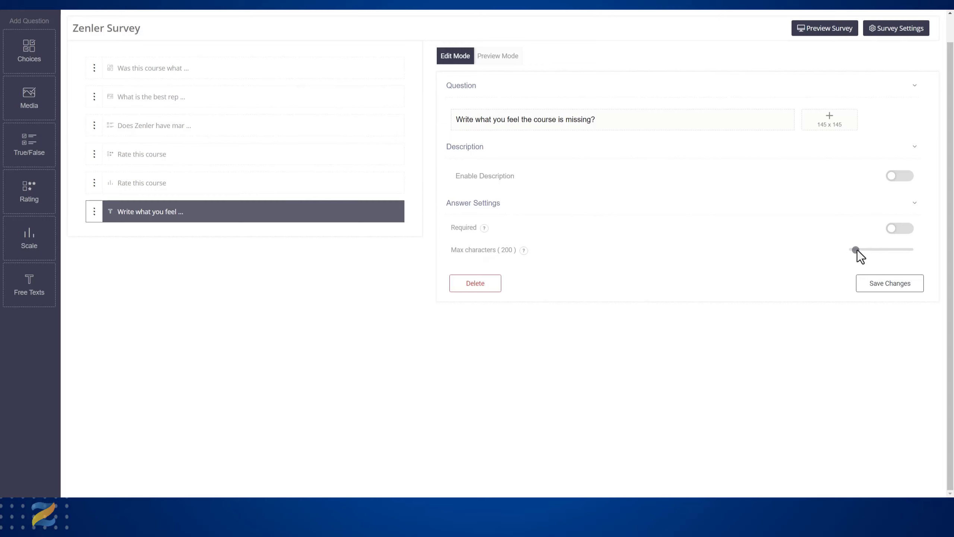
pyautogui.moveTo(856, 250); pyautogui.dragTo(867, 250)
pyautogui.click(887, 288)
# - Preview the questions one by one in the editor, from the first choices question through to the Scale question
pyautogui.click(168, 71)
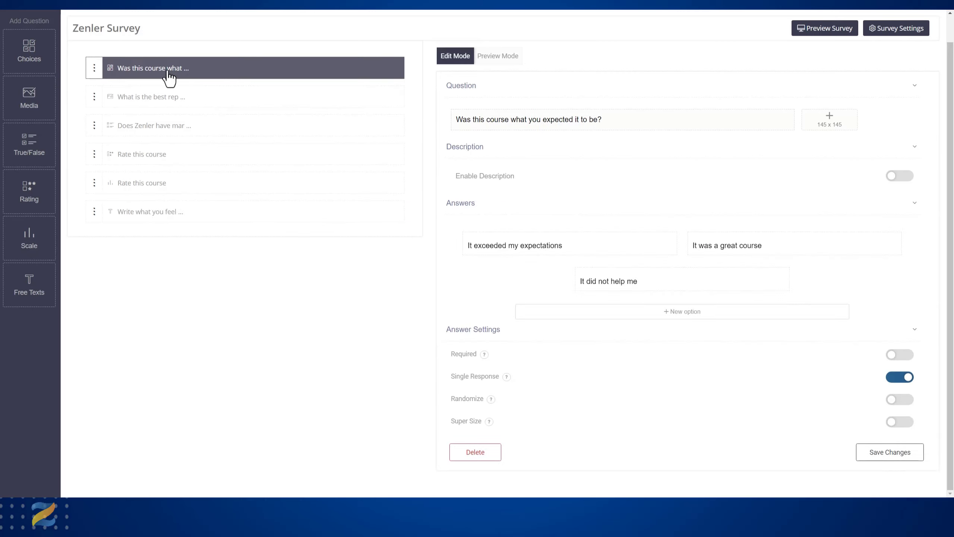
pyautogui.click(498, 59)
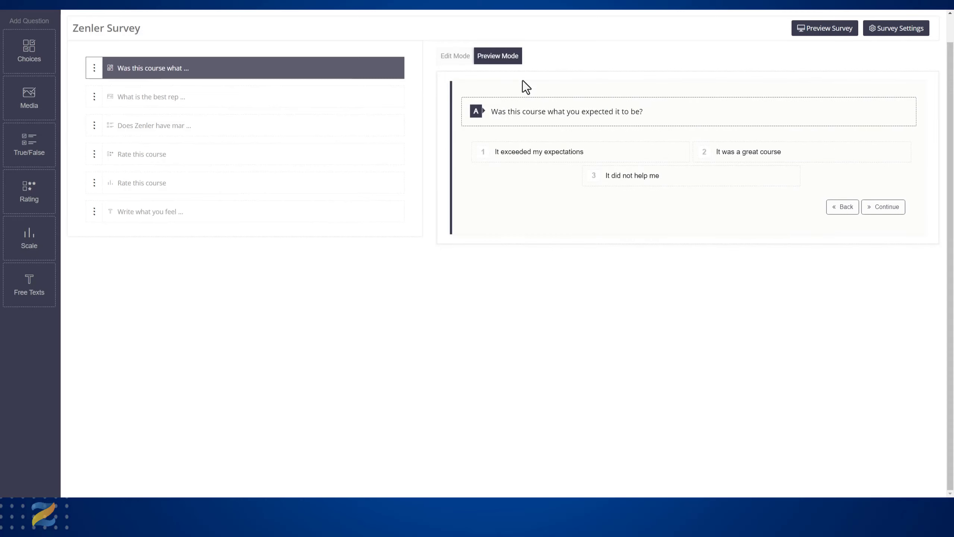
pyautogui.click(887, 211)
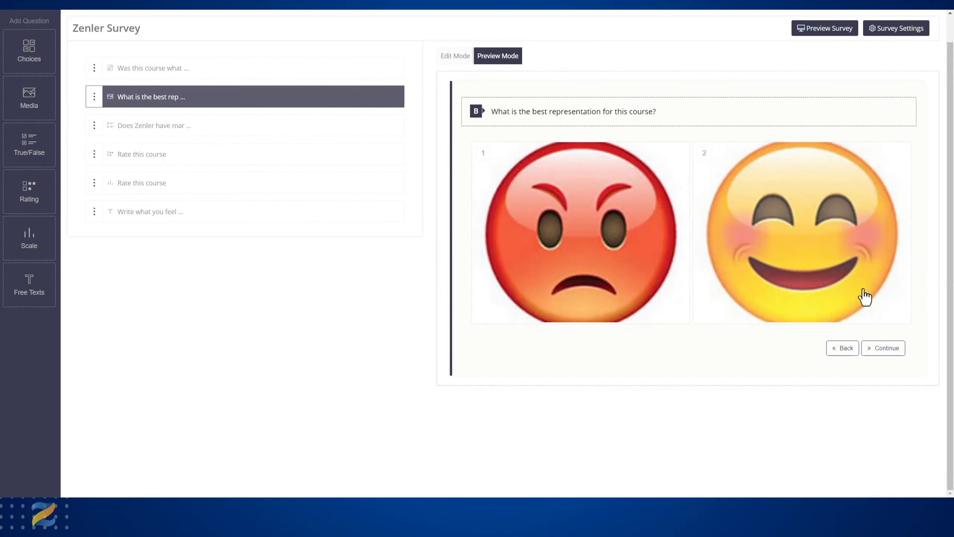
pyautogui.click(888, 352)
pyautogui.click(871, 188)
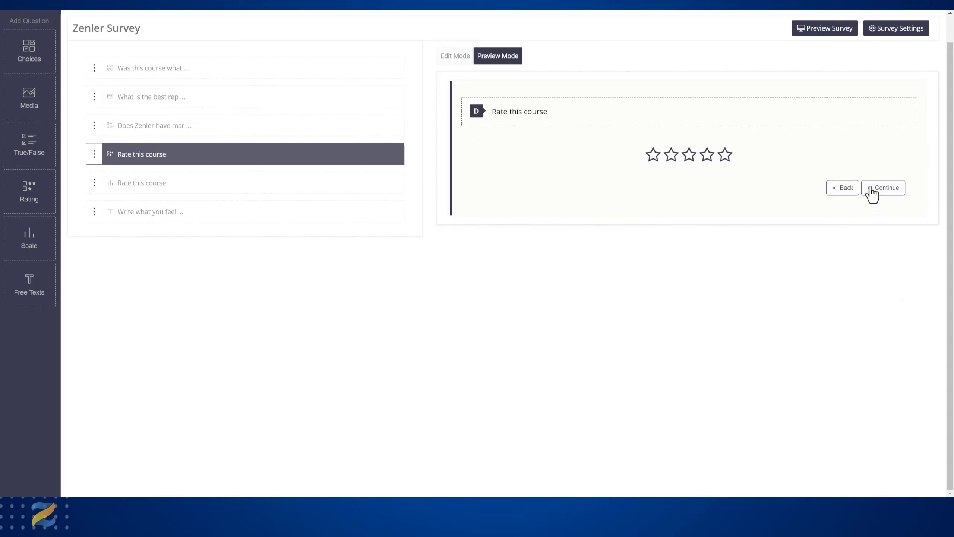
pyautogui.click(882, 188)
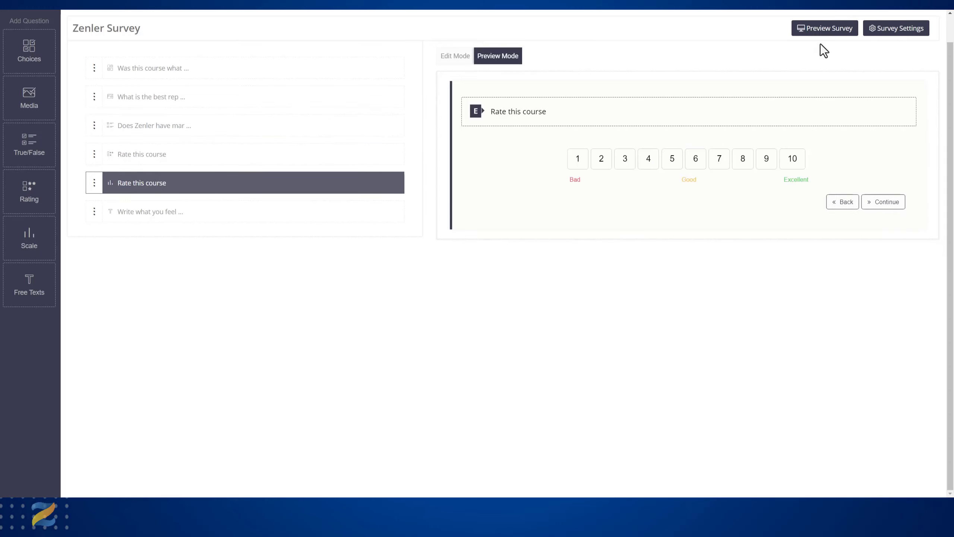
# - Preview the whole survey, answering "It was a great course" and the smiling face, continue to the last question, and close the preview
pyautogui.click(821, 34)
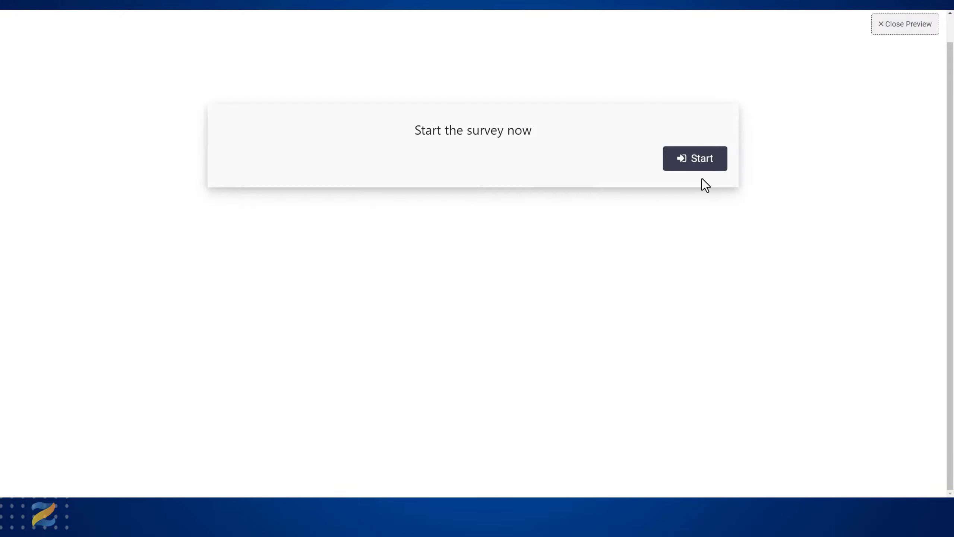
pyautogui.click(696, 166)
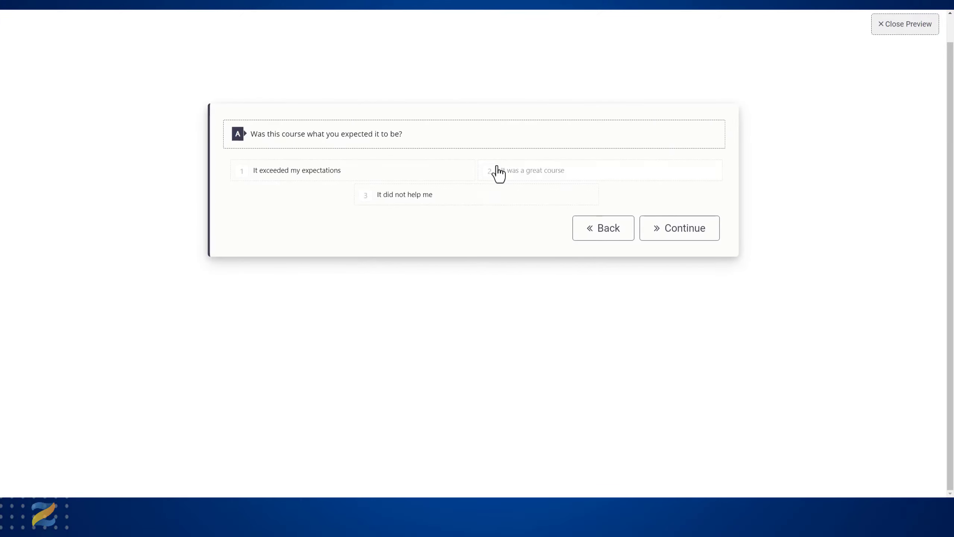
pyautogui.click(536, 178)
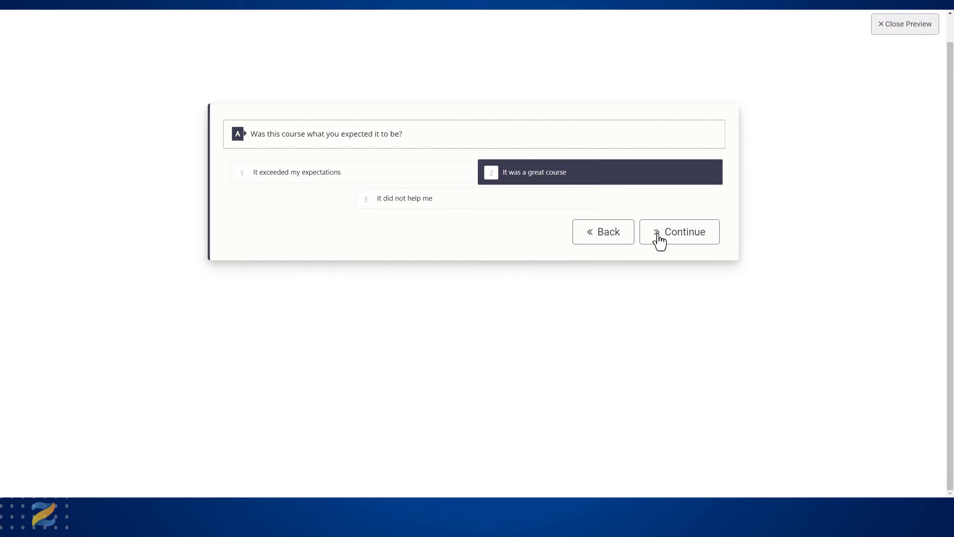
pyautogui.click(681, 237)
pyautogui.click(611, 320)
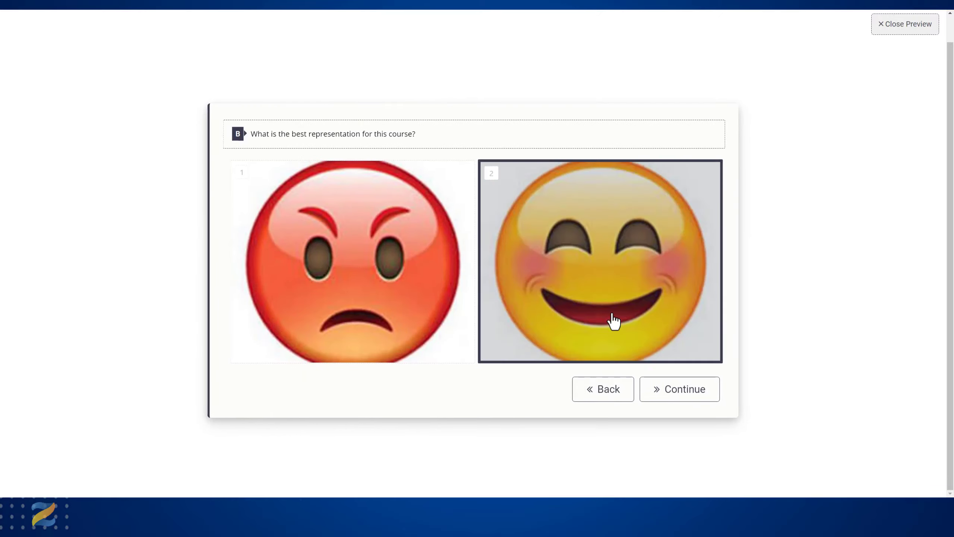
pyautogui.click(680, 401)
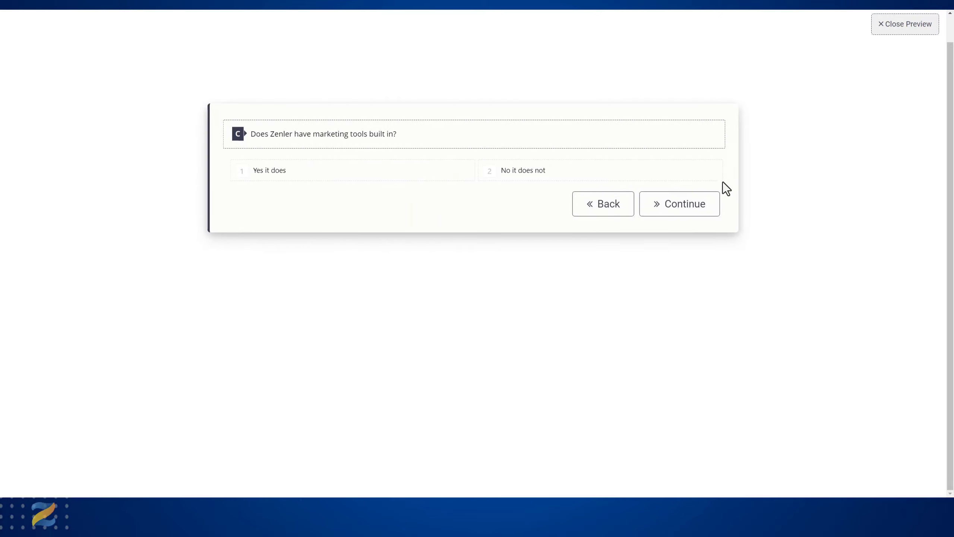
pyautogui.click(693, 207)
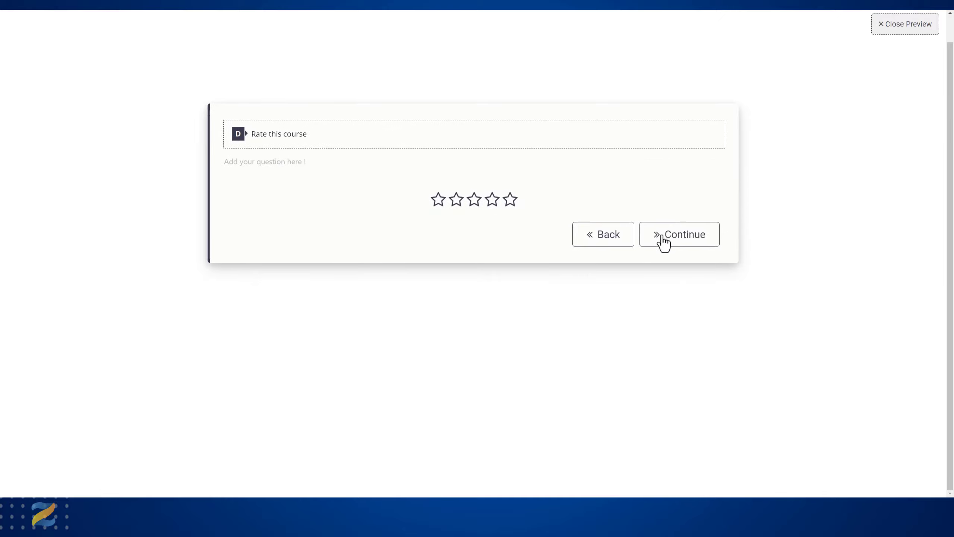
pyautogui.click(682, 241)
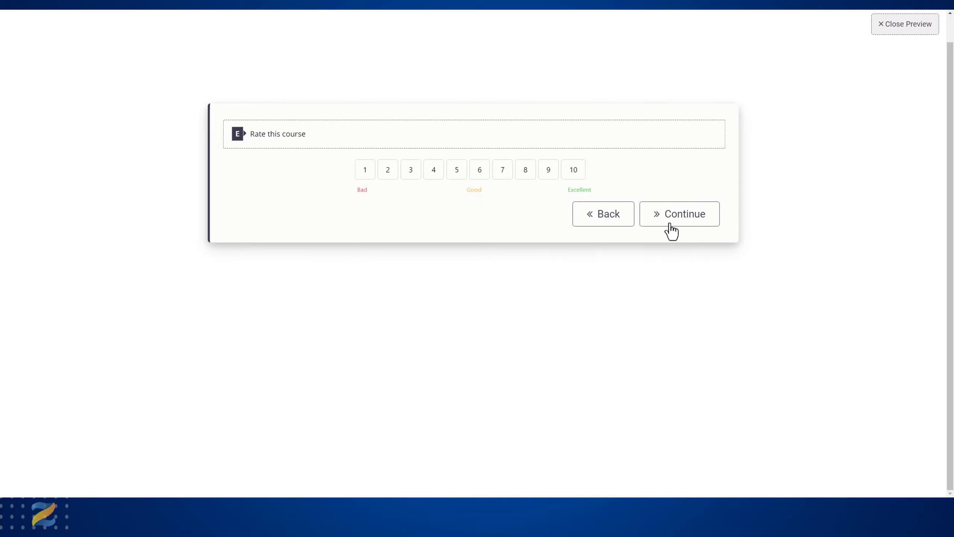
pyautogui.click(671, 223)
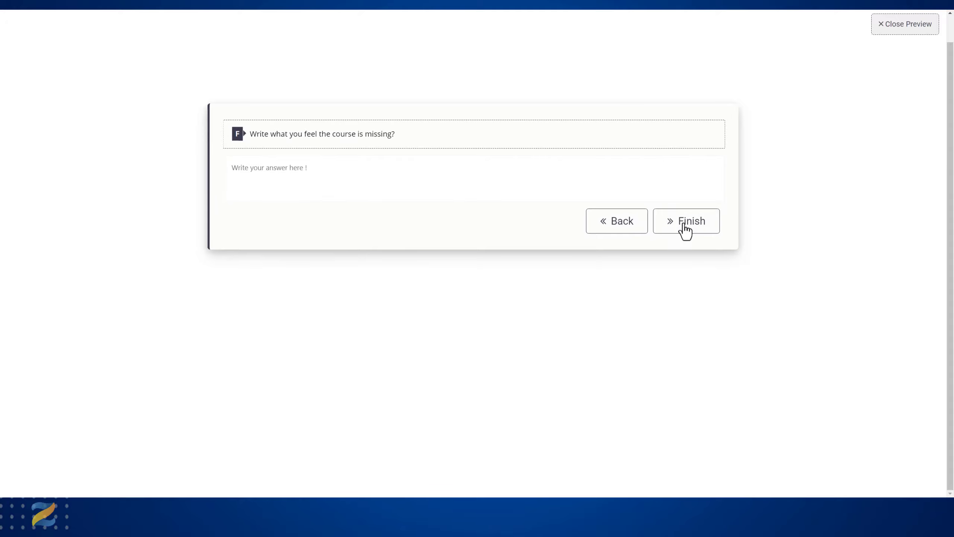
pyautogui.click(881, 26)
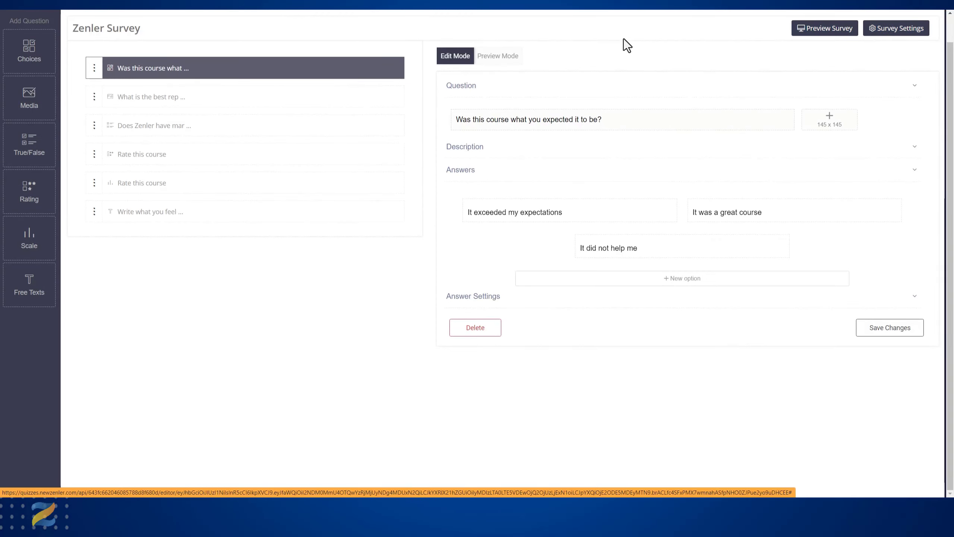
# - Preview the first question, open the survey settings, and enable Touch & Slide on Mobile and Retake in the general settings
pyautogui.click(506, 59)
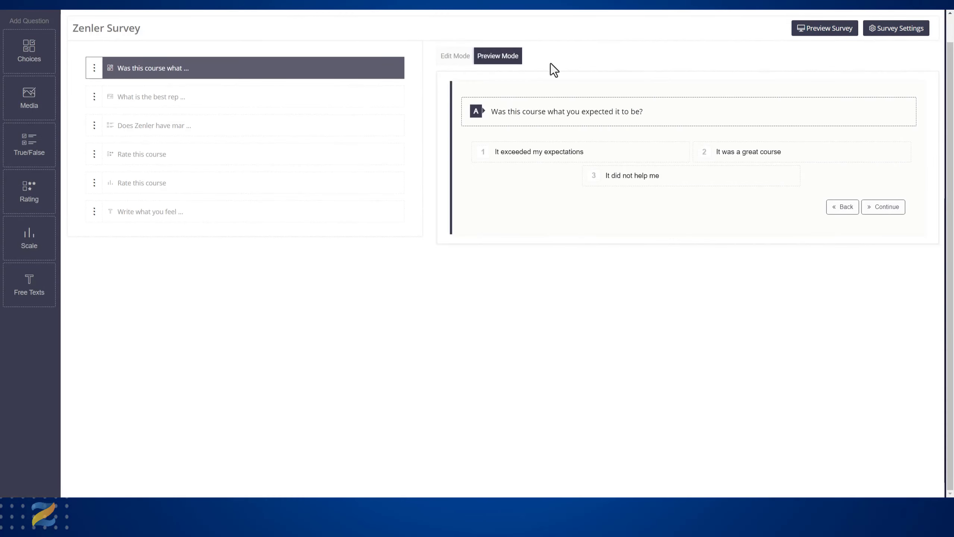
pyautogui.click(905, 30)
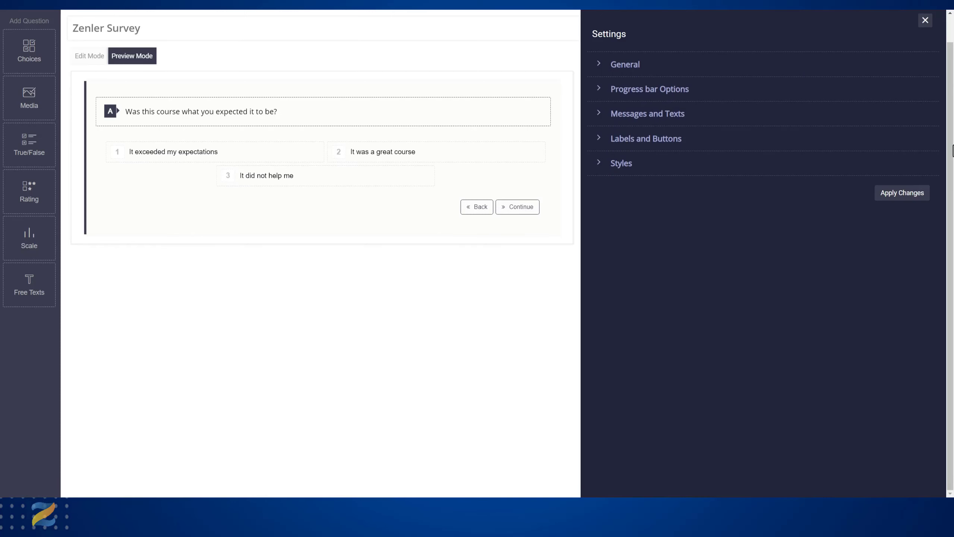
pyautogui.click(626, 69)
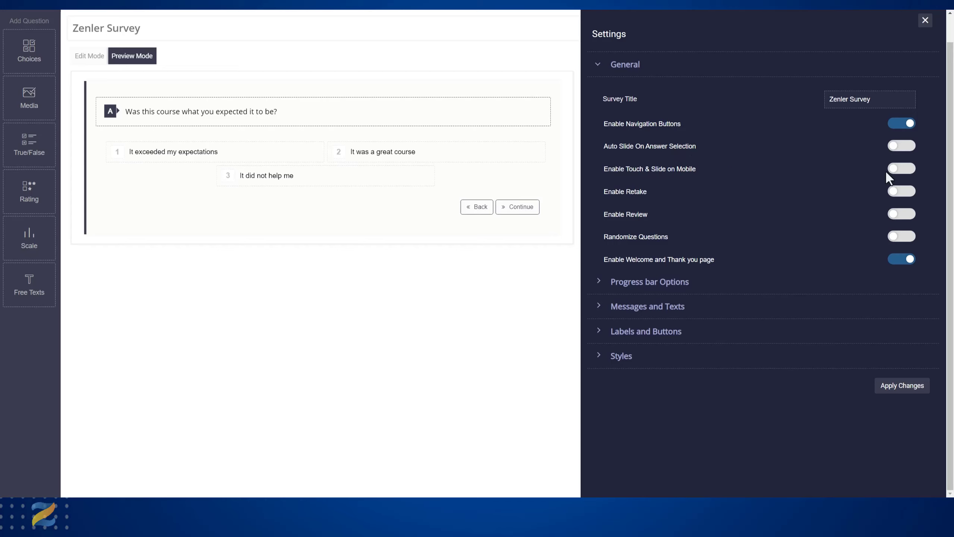
pyautogui.click(911, 171)
pyautogui.click(902, 191)
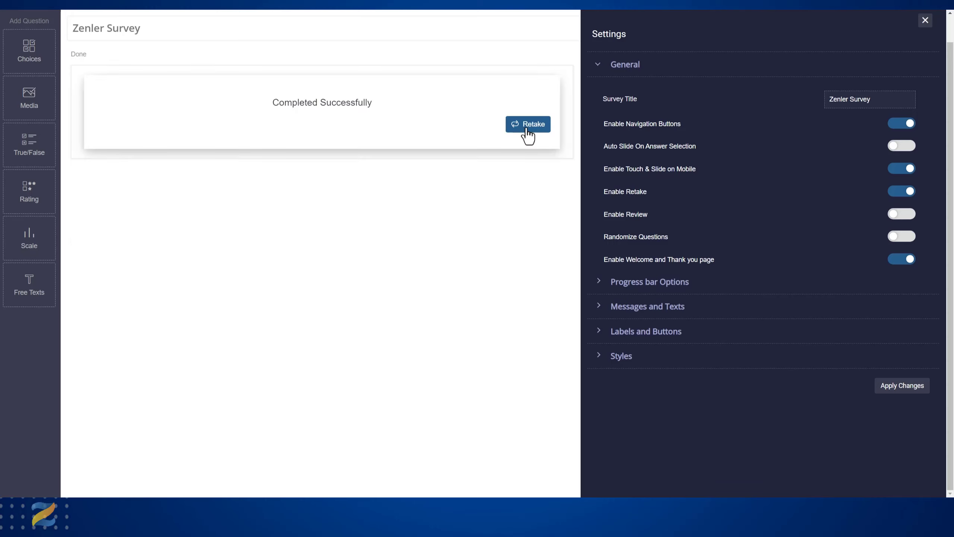
pyautogui.click(902, 191)
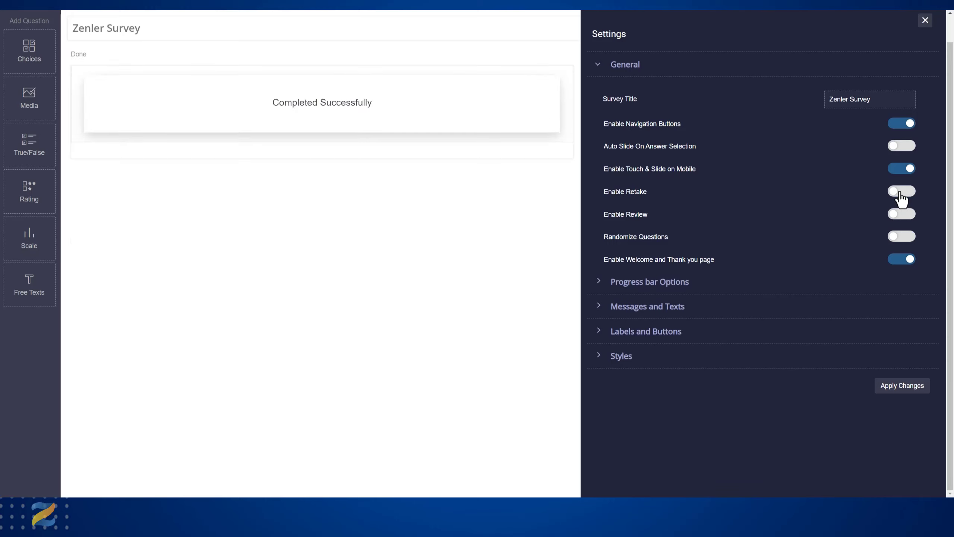
pyautogui.click(903, 192)
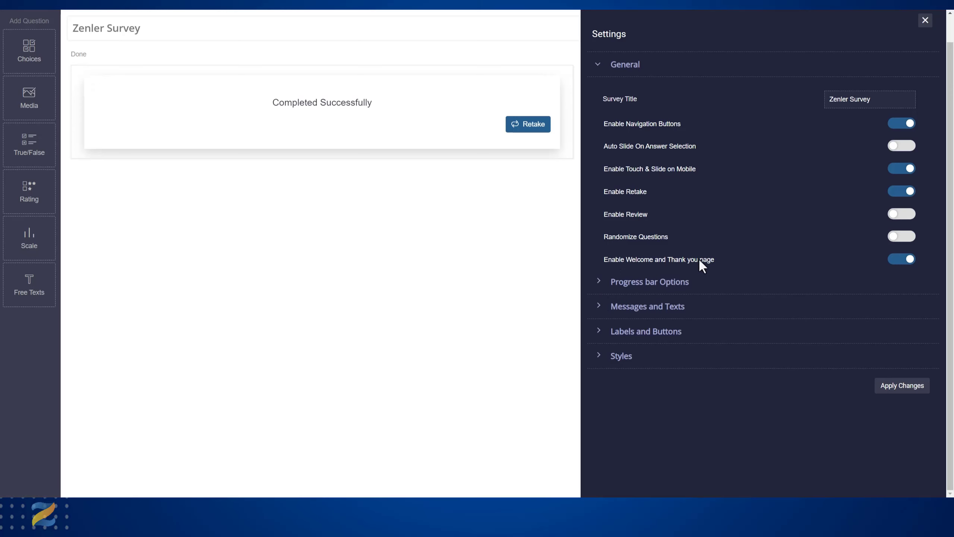
# - Enable the survey's progress bar and review the Welcome, Thank you, Resume and Complete Successfully page messages
pyautogui.click(599, 282)
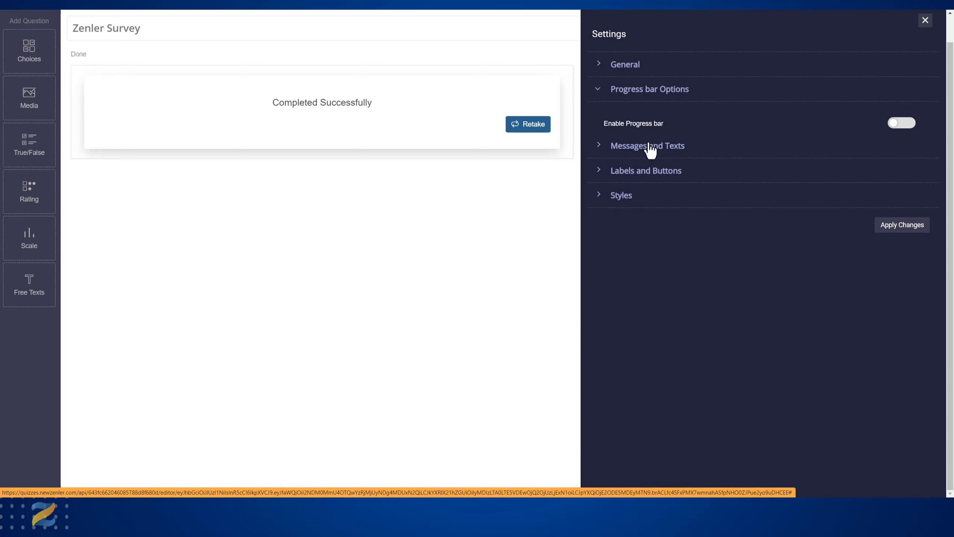
pyautogui.click(909, 126)
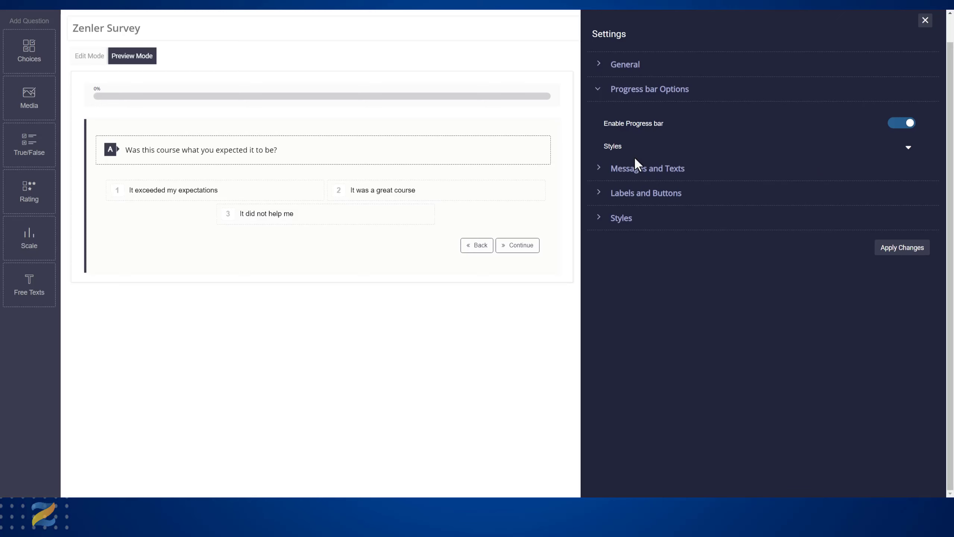
pyautogui.click(601, 168)
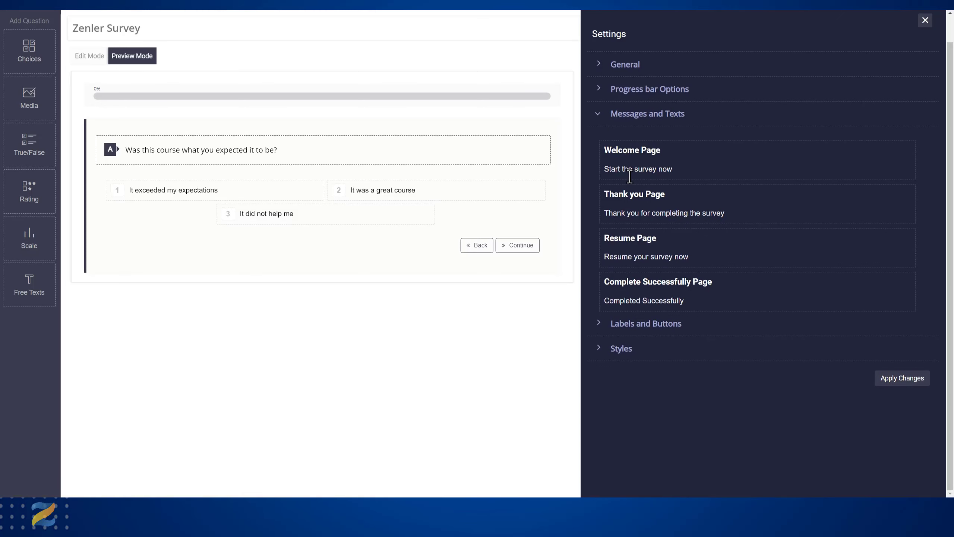
pyautogui.moveTo(605, 169); pyautogui.dragTo(674, 169)
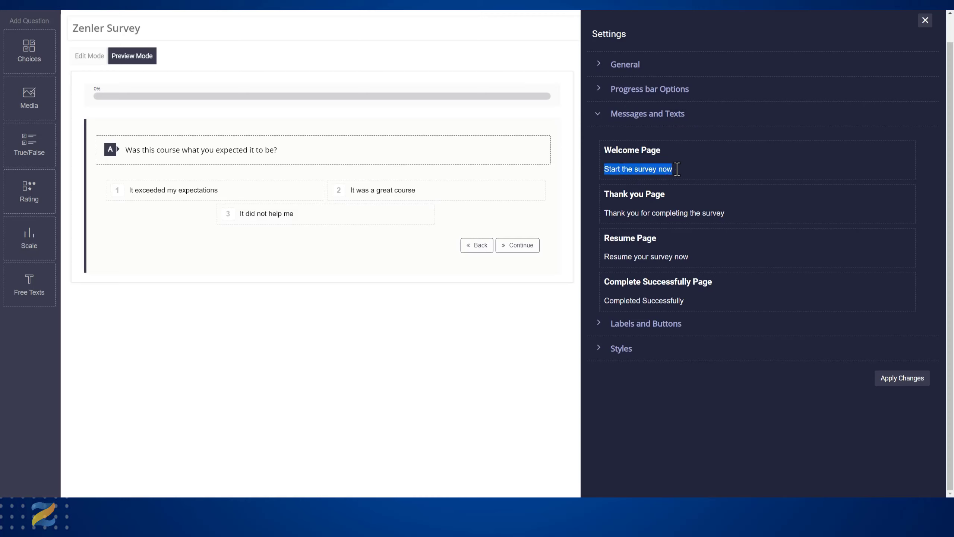
pyautogui.click(628, 214)
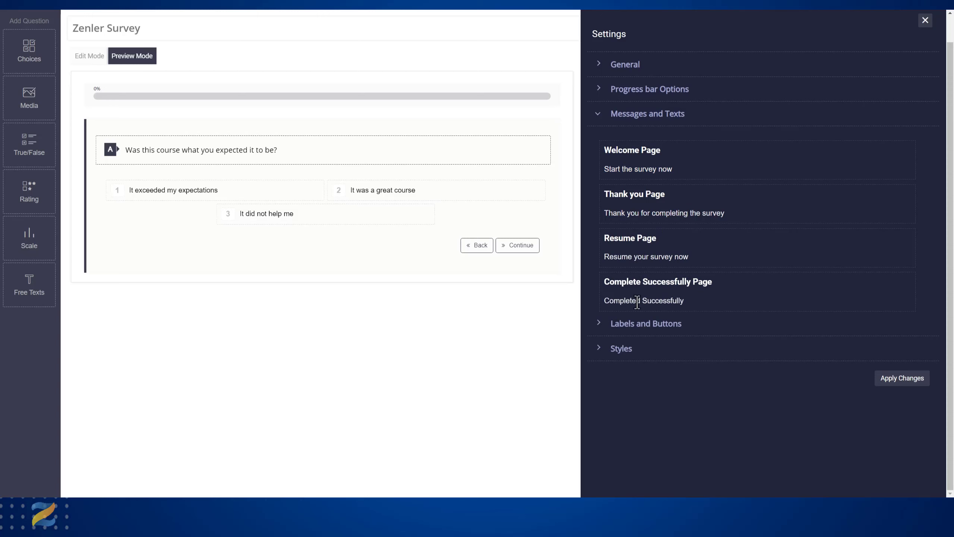
# - Set the answer labels to letters (Abc), trying numbers for the question labels before returning them to letters
pyautogui.click(599, 326)
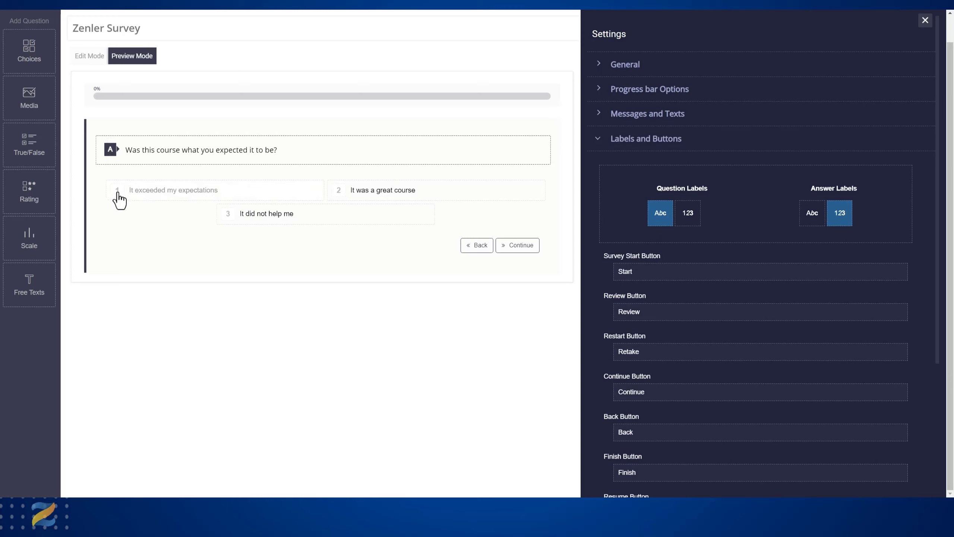
pyautogui.click(688, 215)
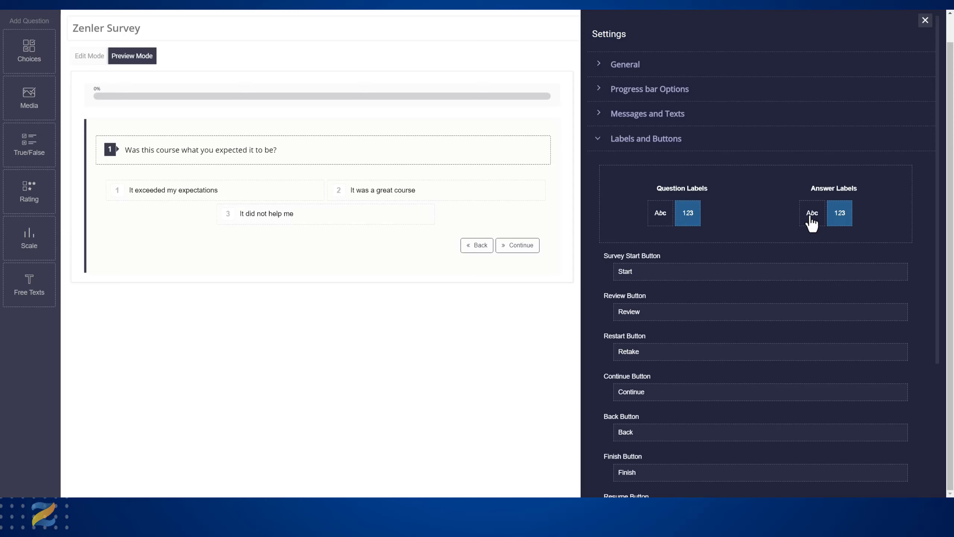
pyautogui.click(810, 217)
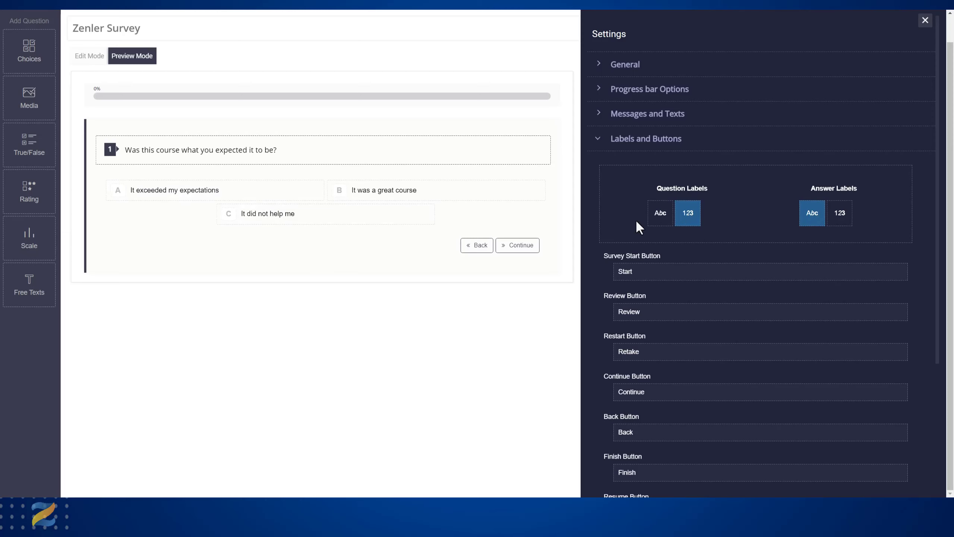
pyautogui.click(661, 218)
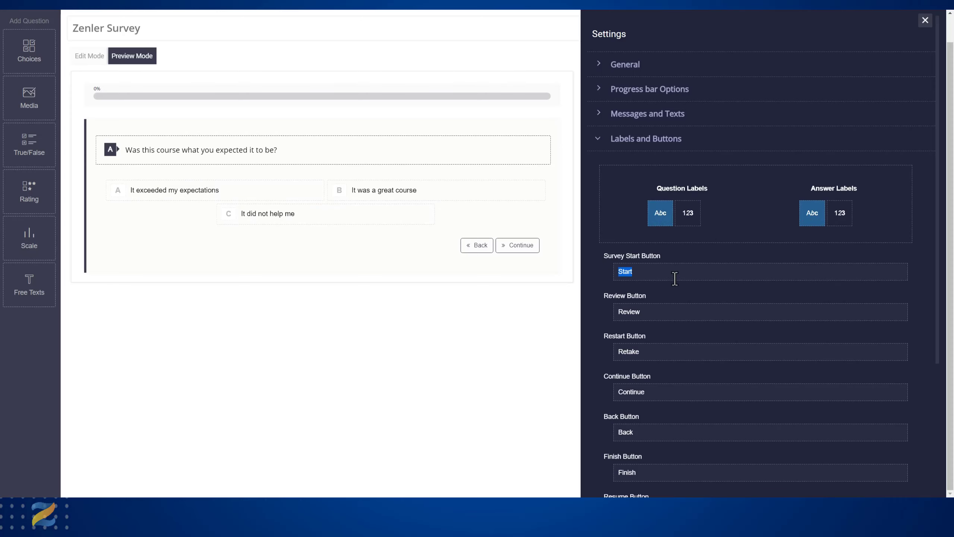
# - Change the Continue button's text to "Move forwards"
pyautogui.scroll(-3, 675, 279)
pyautogui.moveTo(648, 253); pyautogui.dragTo(603, 256)
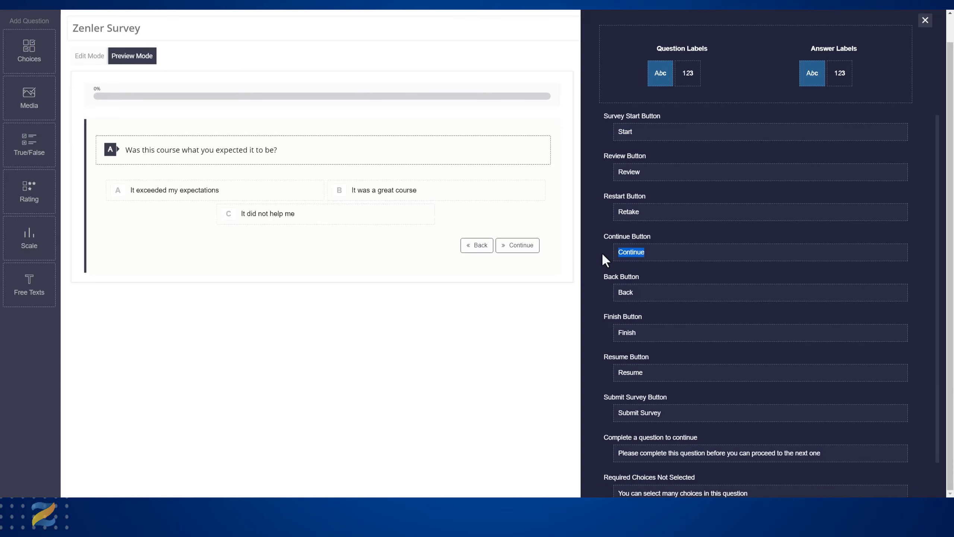
pyautogui.press('BackSpace')
pyautogui.write('Move ')
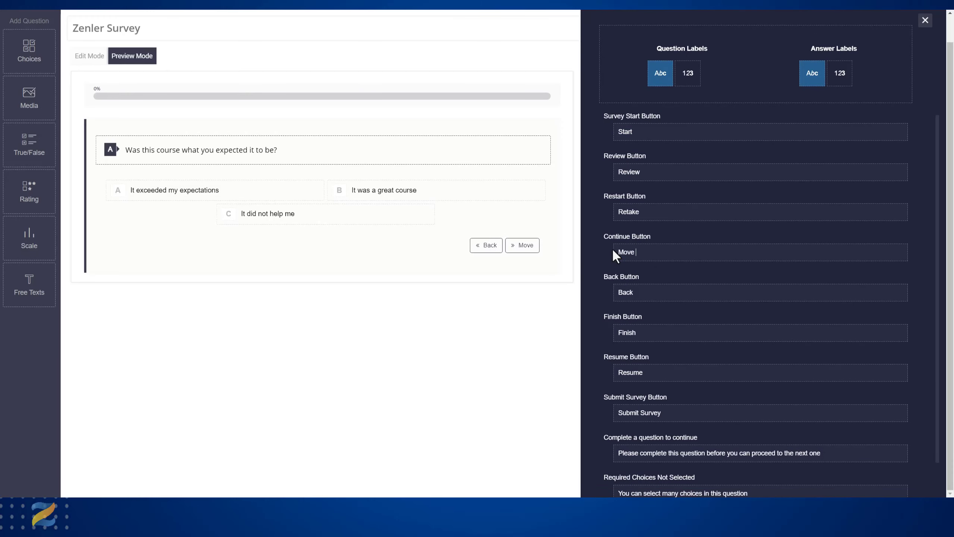
pyautogui.write('forwards')
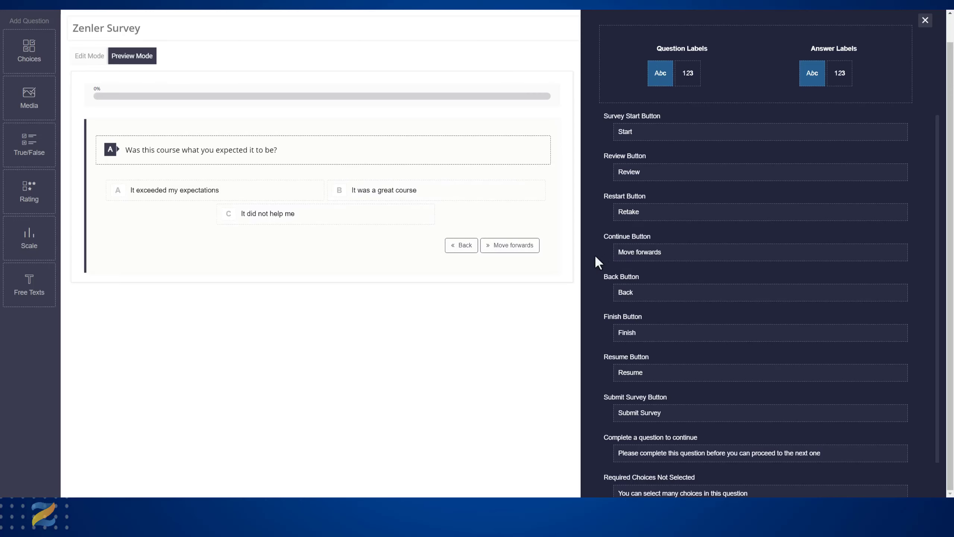
# - Turn on Styles Edit Mode and set the survey's outer background to light grey, trying magenta along the way
pyautogui.scroll(-3, 688, 291)
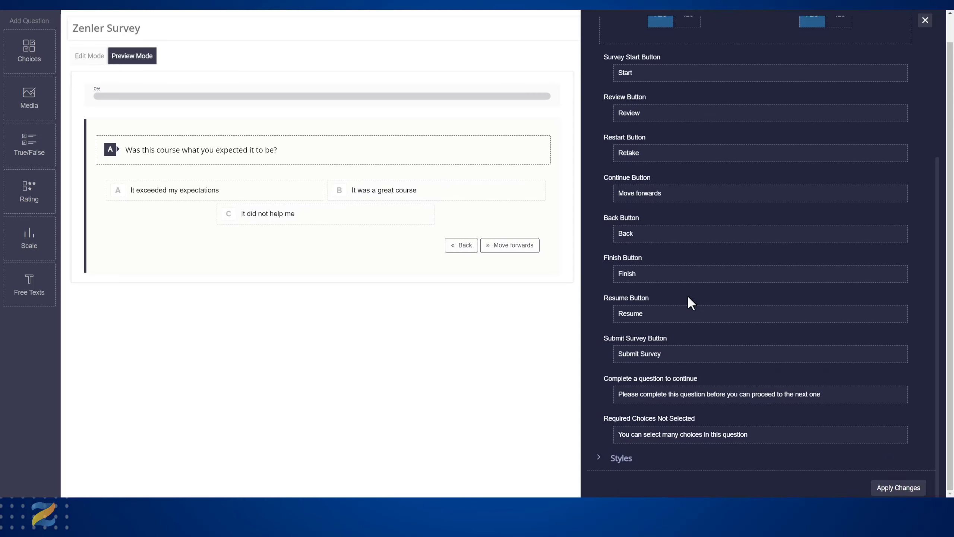
pyautogui.click(602, 461)
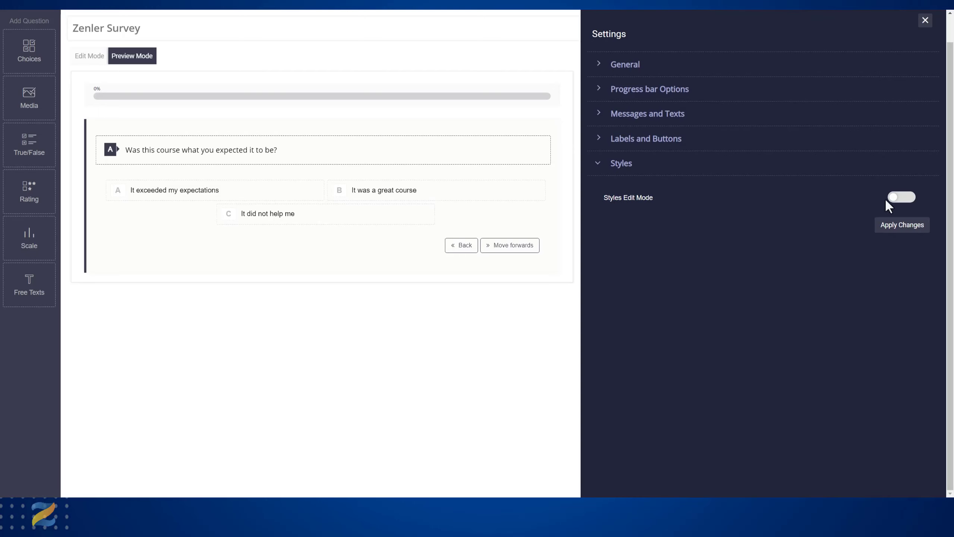
pyautogui.click(902, 197)
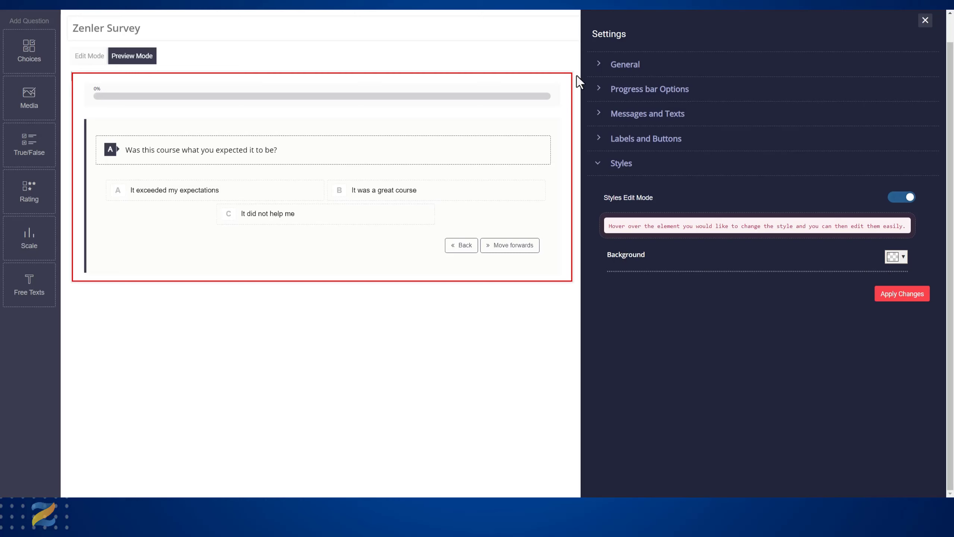
pyautogui.click(902, 260)
pyautogui.click(927, 273)
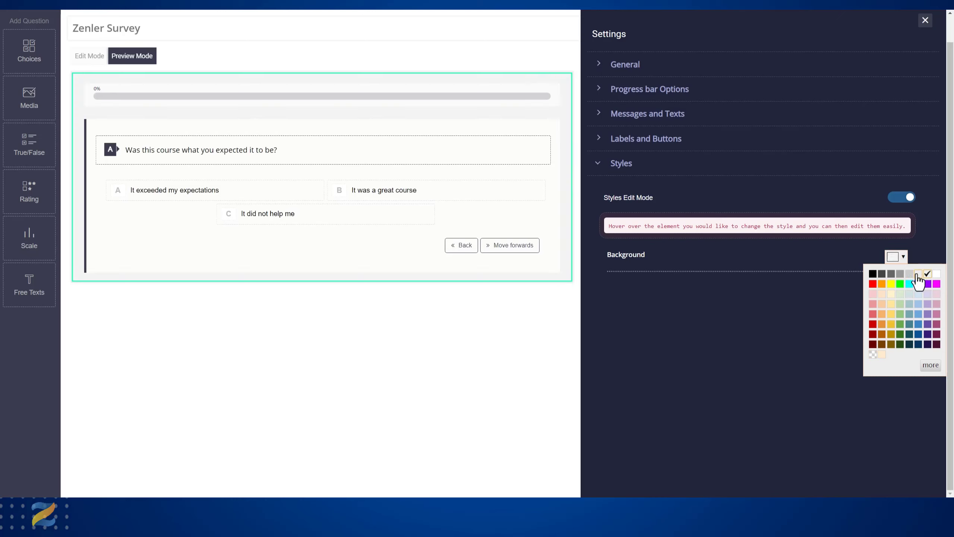
pyautogui.click(937, 284)
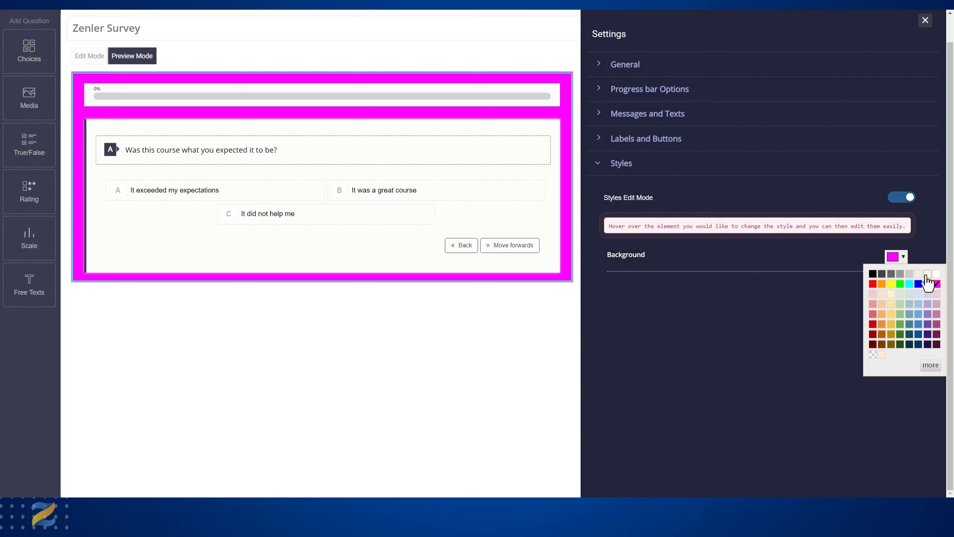
pyautogui.click(927, 275)
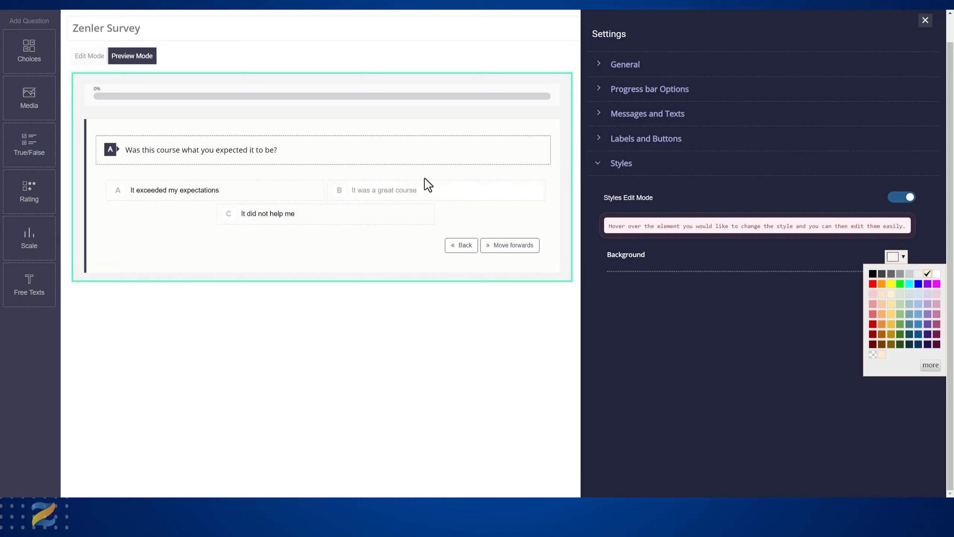
# - Set the border colour of the question text box to red
pyautogui.click(338, 165)
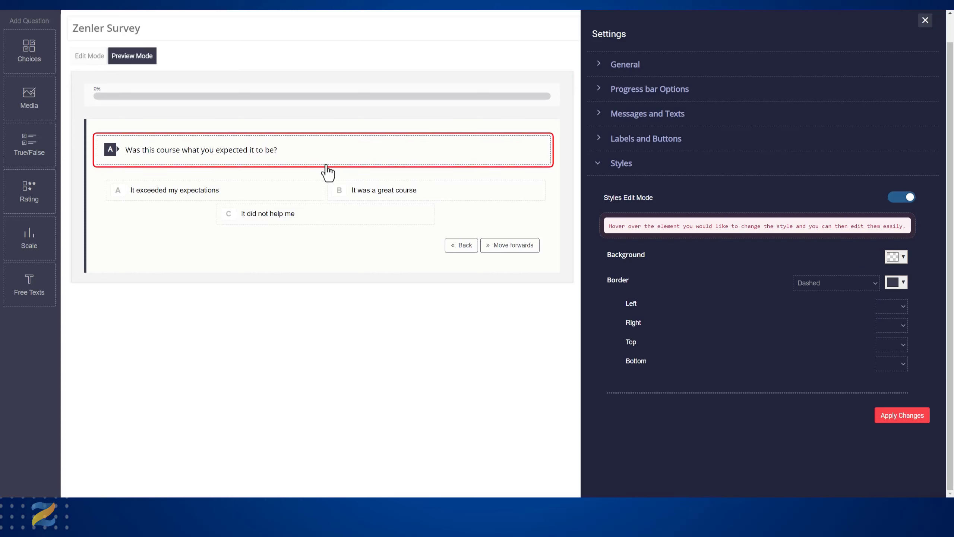
pyautogui.click(902, 284)
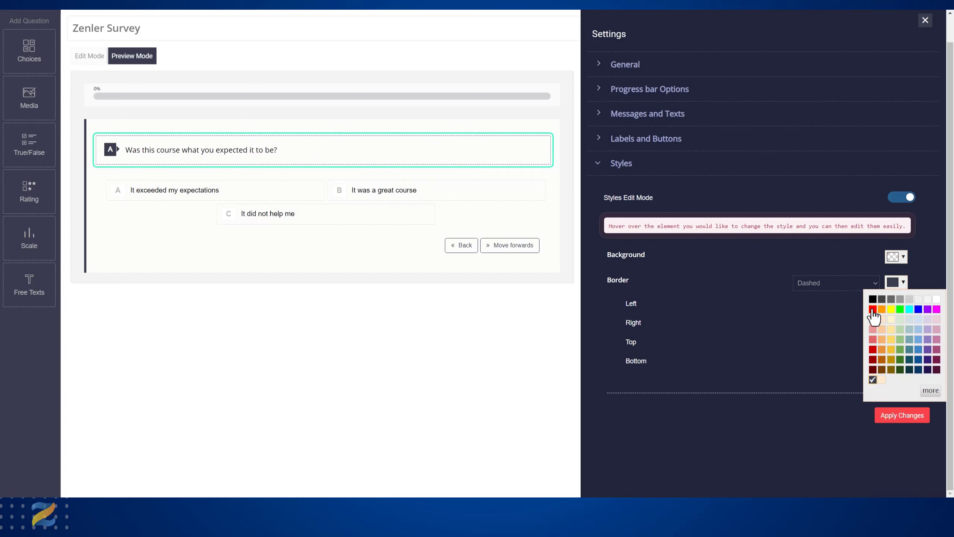
pyautogui.click(872, 309)
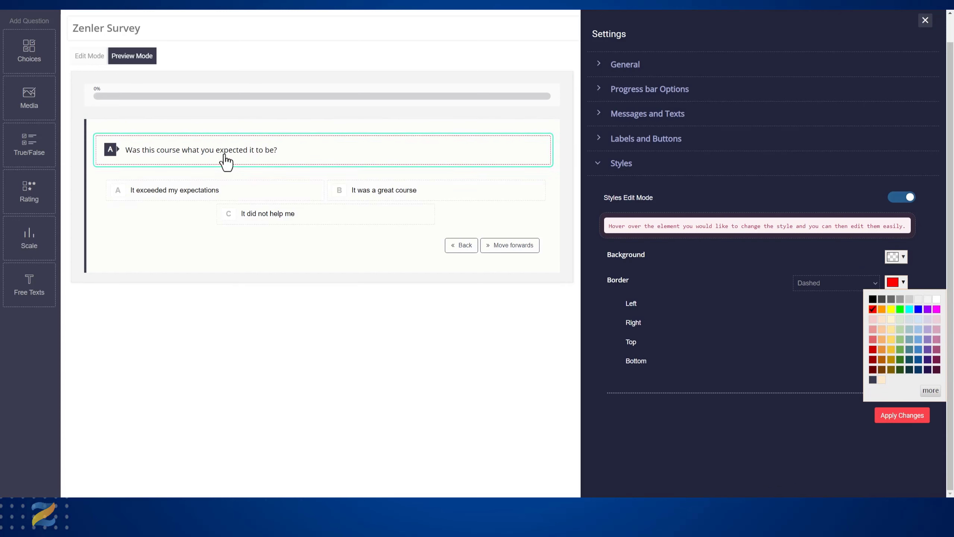
# - Set the background of the question's letter label "A" to red
pyautogui.click(111, 153)
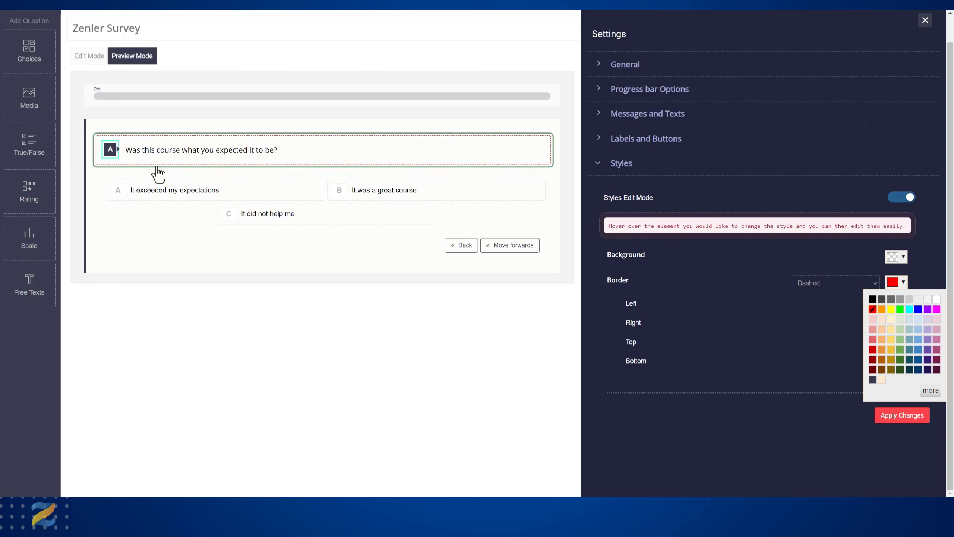
pyautogui.click(901, 259)
pyautogui.click(873, 285)
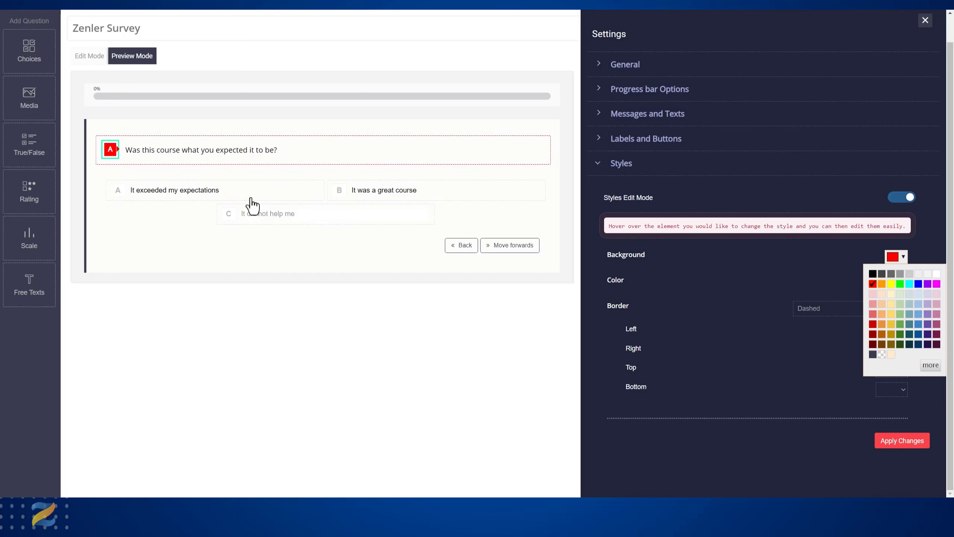
# - Set the border style of the question slide to None
pyautogui.click(86, 206)
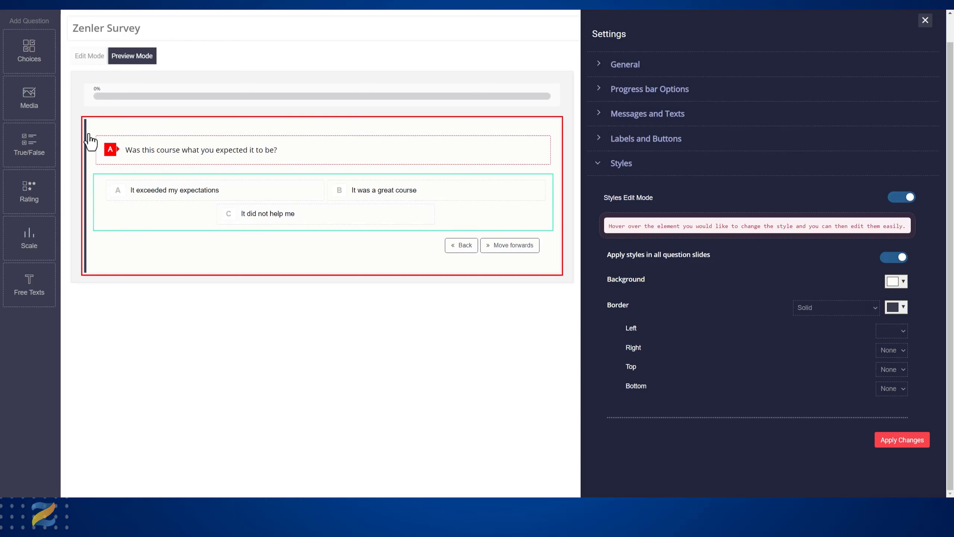
pyautogui.click(869, 310)
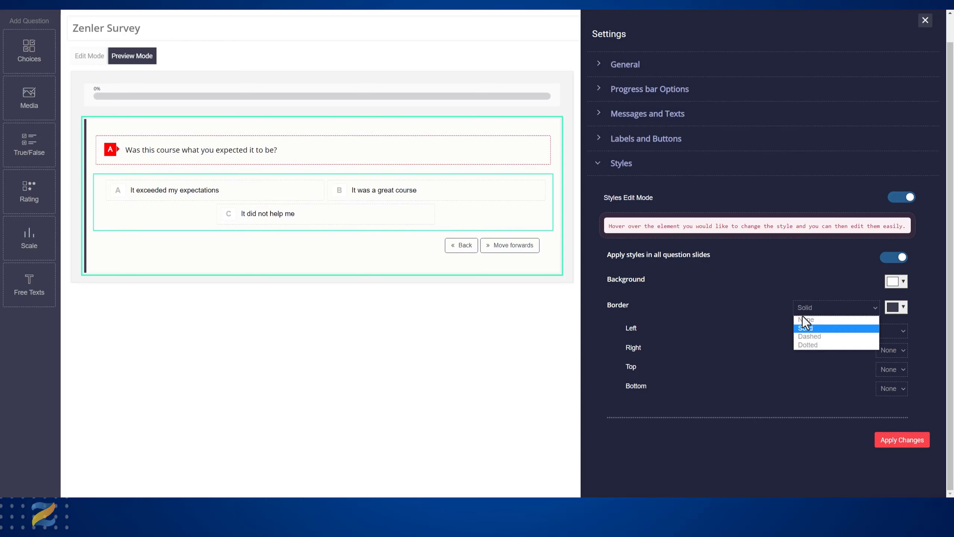
pyautogui.click(798, 321)
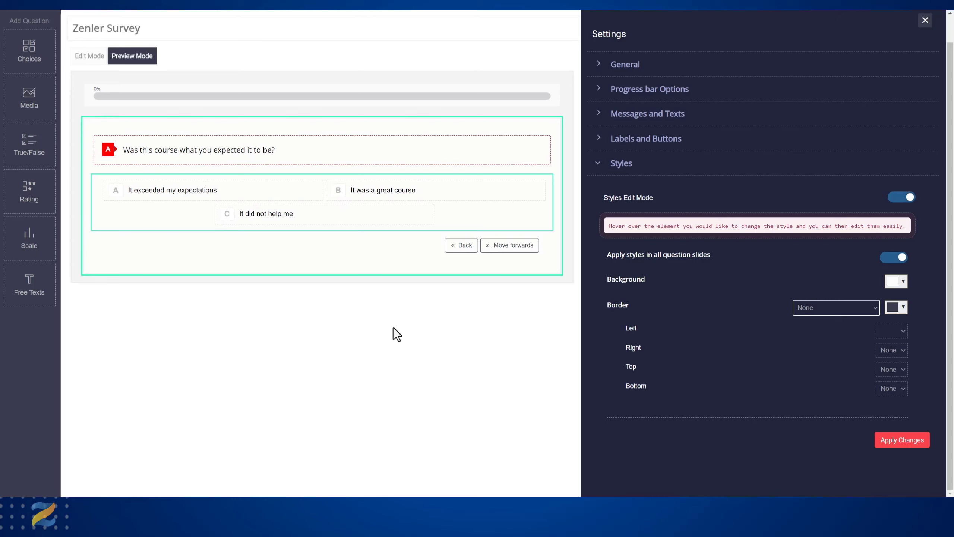
# - Select the answer "It was a great course" in the preview and set the question slide's border colour to red
pyautogui.click(382, 197)
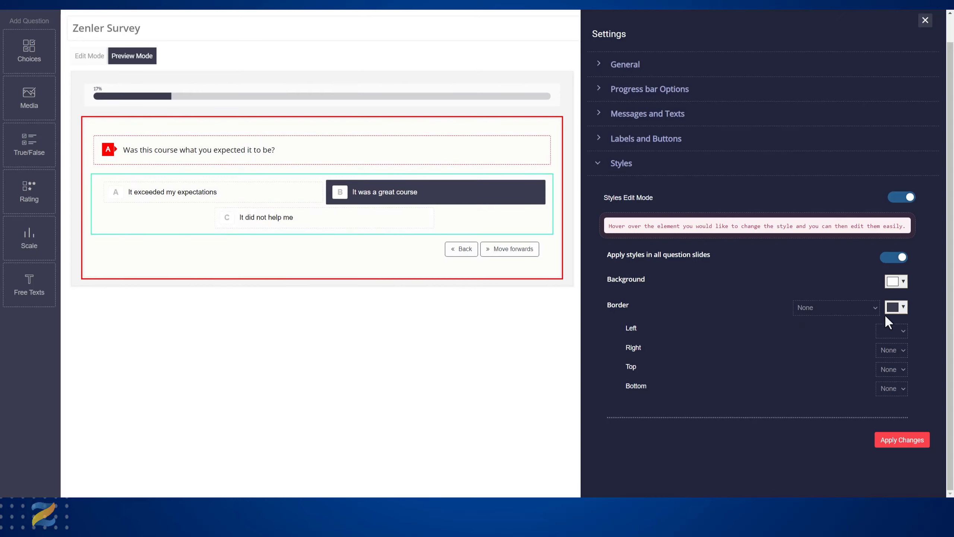
pyautogui.click(903, 307)
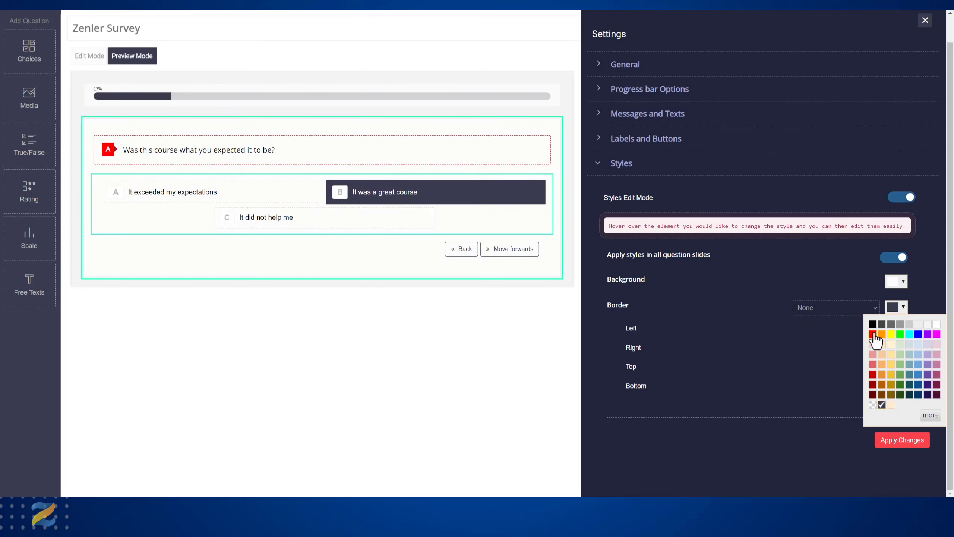
pyautogui.click(872, 334)
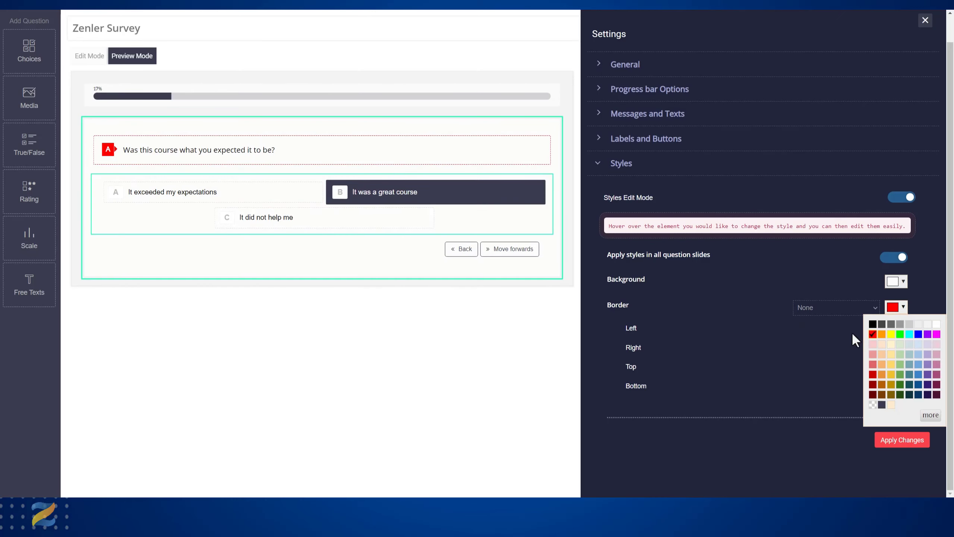
pyautogui.click(792, 341)
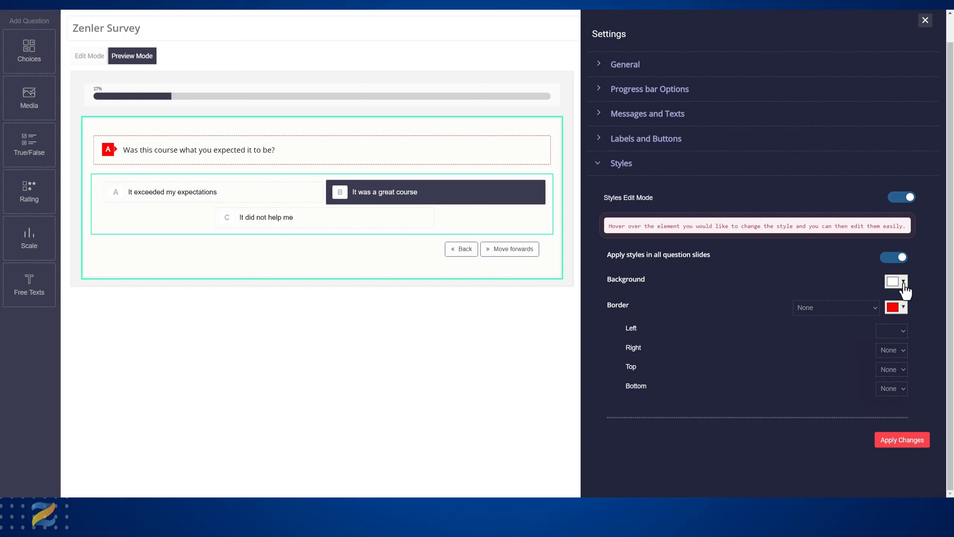
# - Try a red background on the question slide, finishing with the background set to white
pyautogui.click(903, 281)
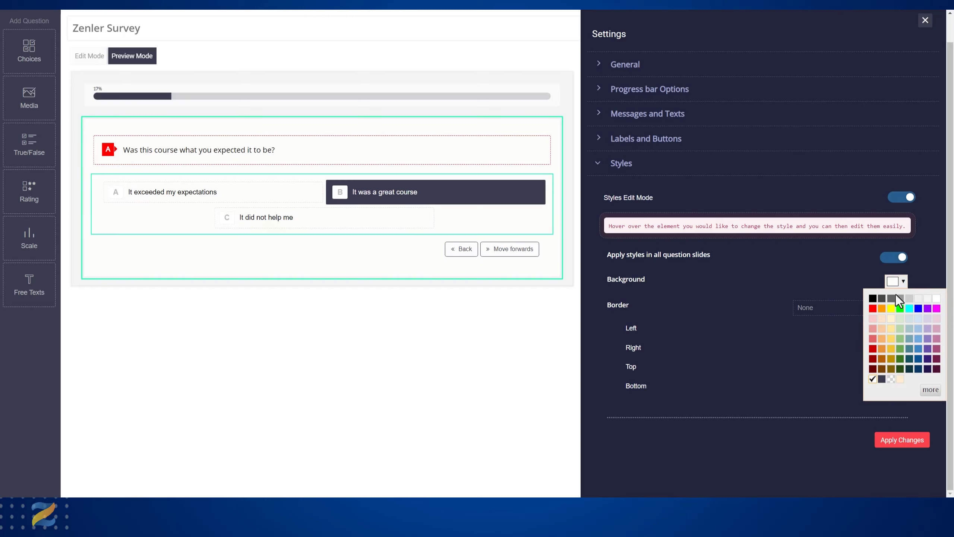
pyautogui.click(872, 308)
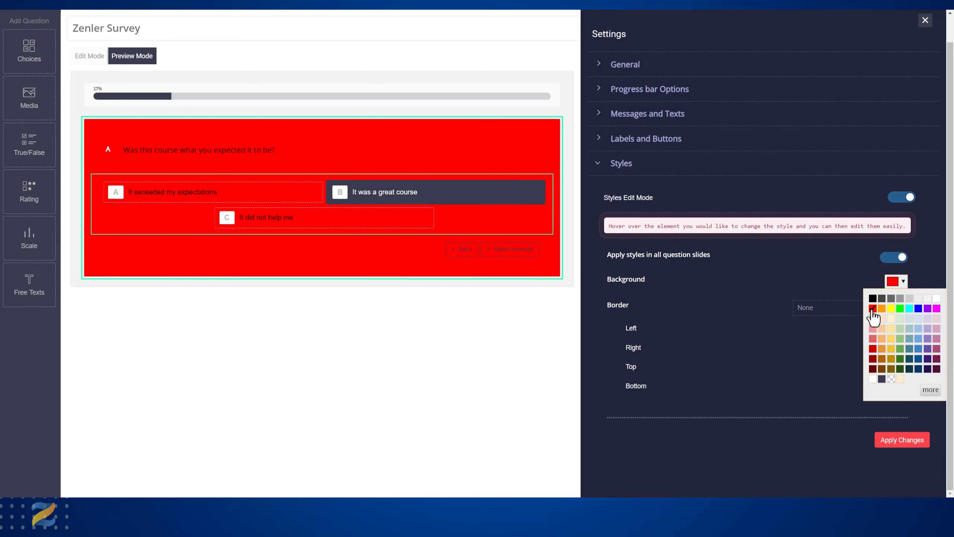
pyautogui.click(936, 299)
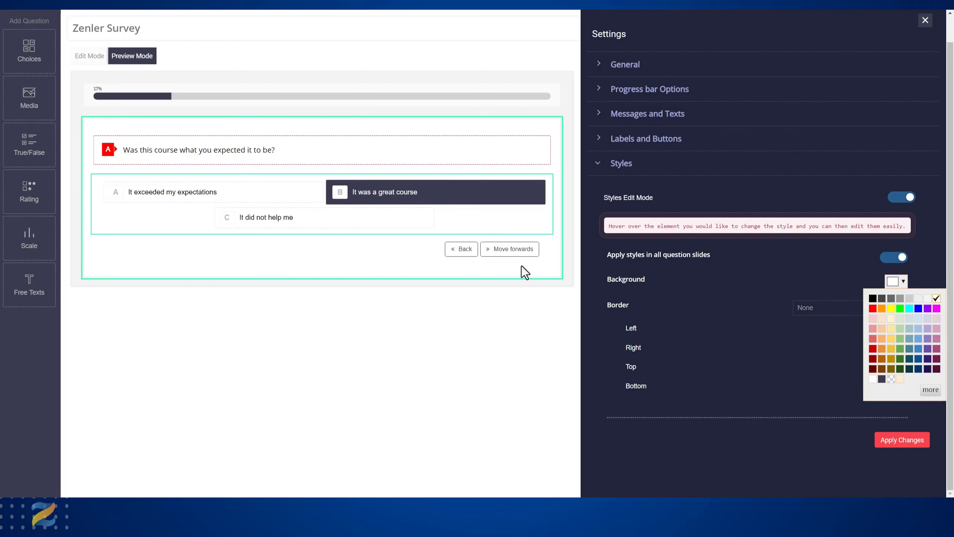
# - Set the text colour of the answer options to white and select the answer "It did not help me" in the preview
pyautogui.click(415, 208)
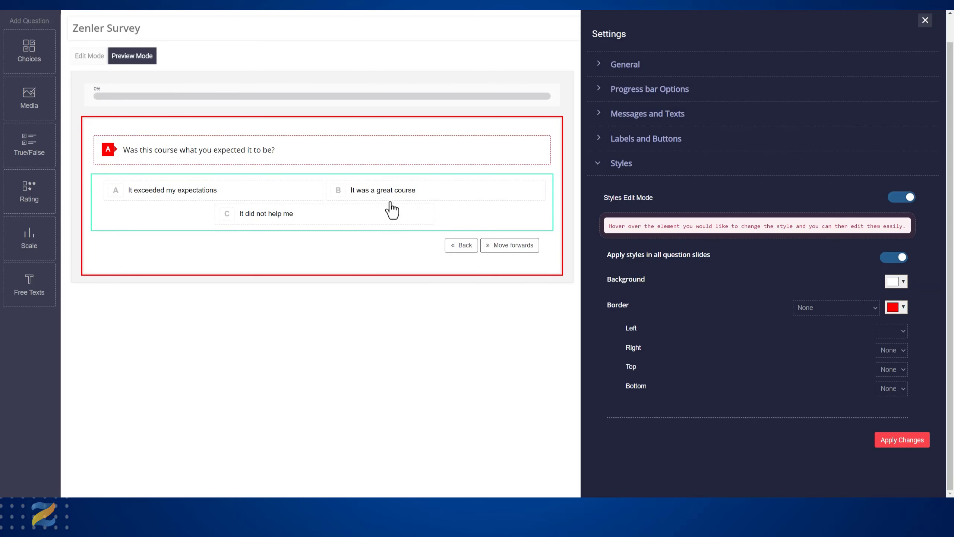
pyautogui.click(386, 207)
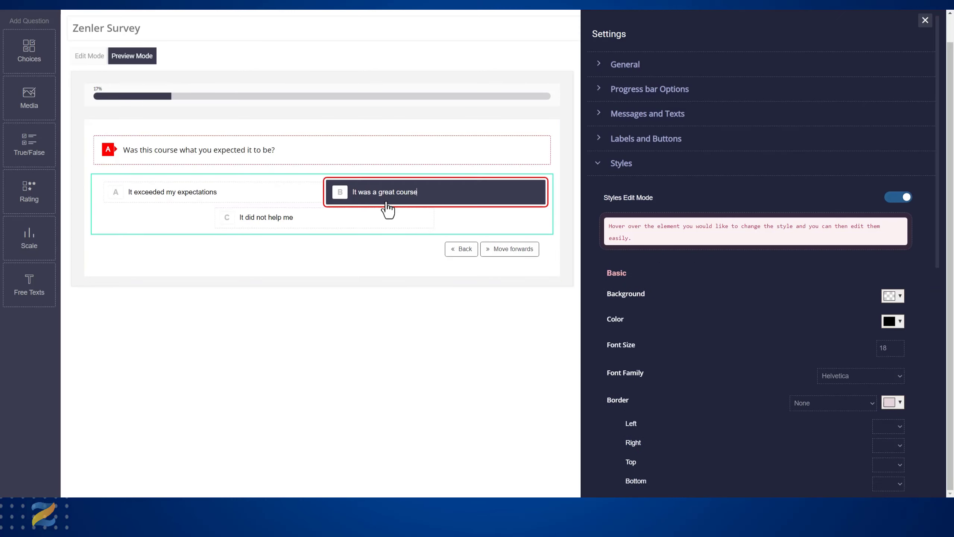
pyautogui.click(893, 321)
pyautogui.click(851, 335)
pyautogui.click(745, 355)
pyautogui.click(452, 199)
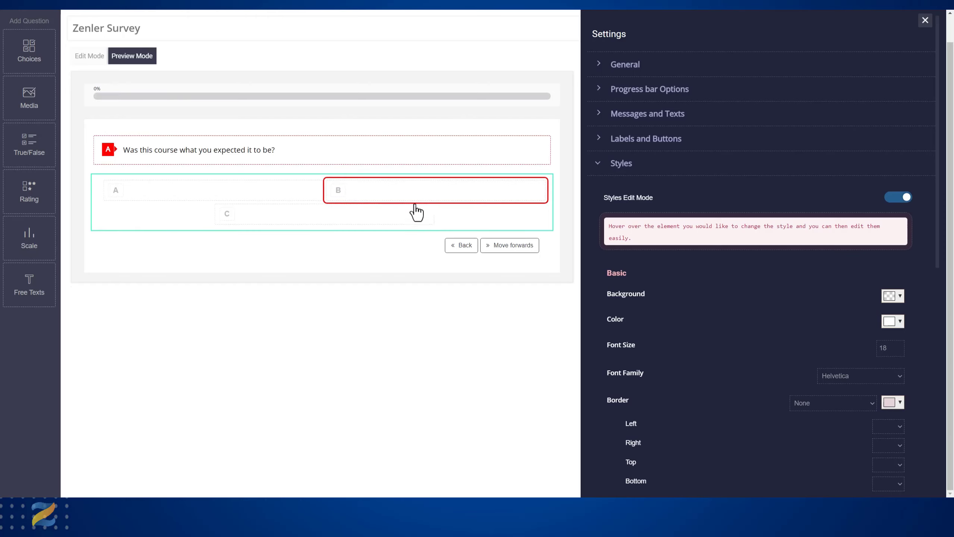
pyautogui.click(230, 225)
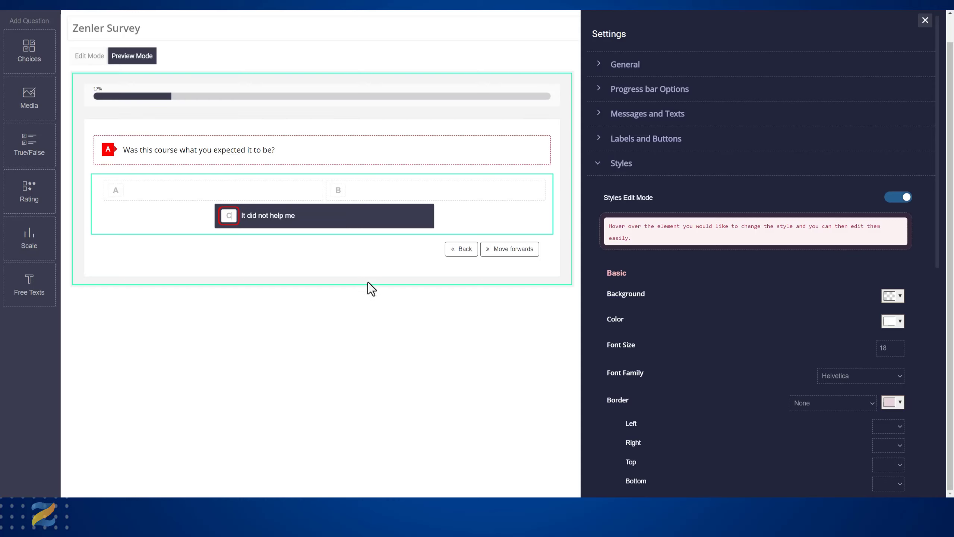
# - Close the survey settings with the changes saved and preview the question "Was this course what you expected it to be?"
pyautogui.click(925, 20)
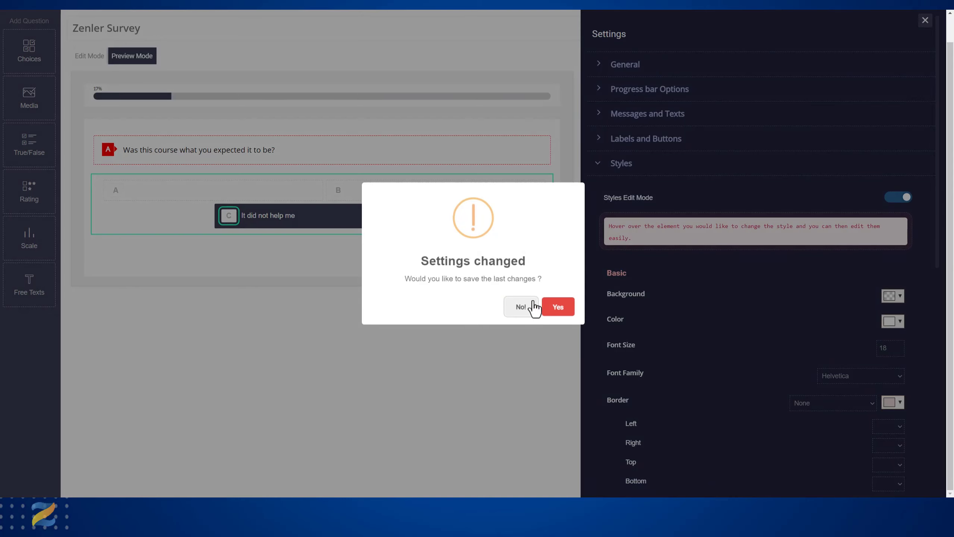
pyautogui.click(558, 307)
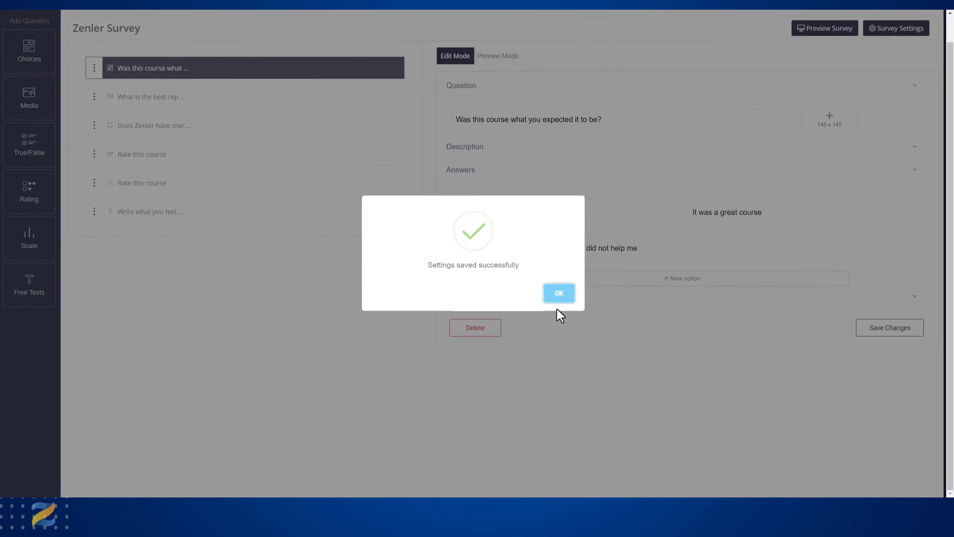
pyautogui.click(559, 293)
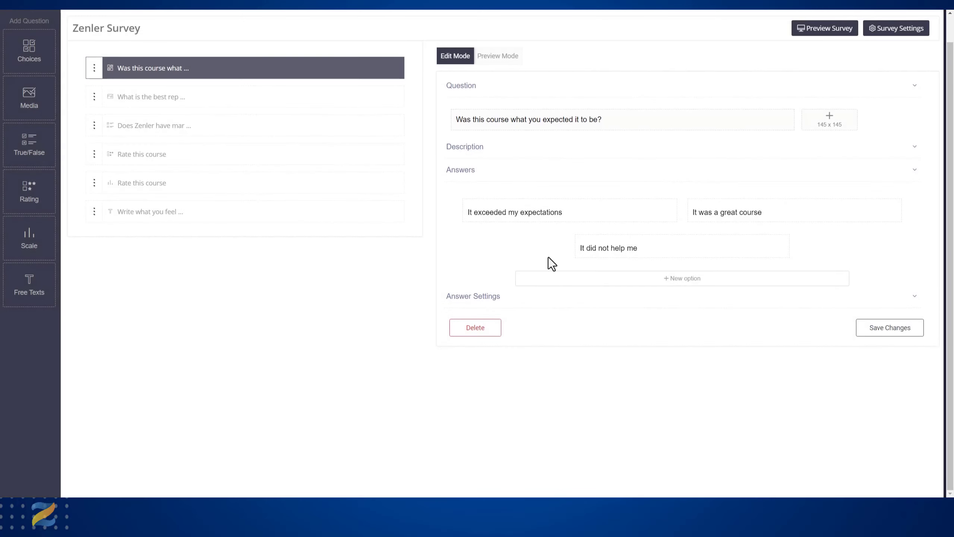
pyautogui.click(497, 58)
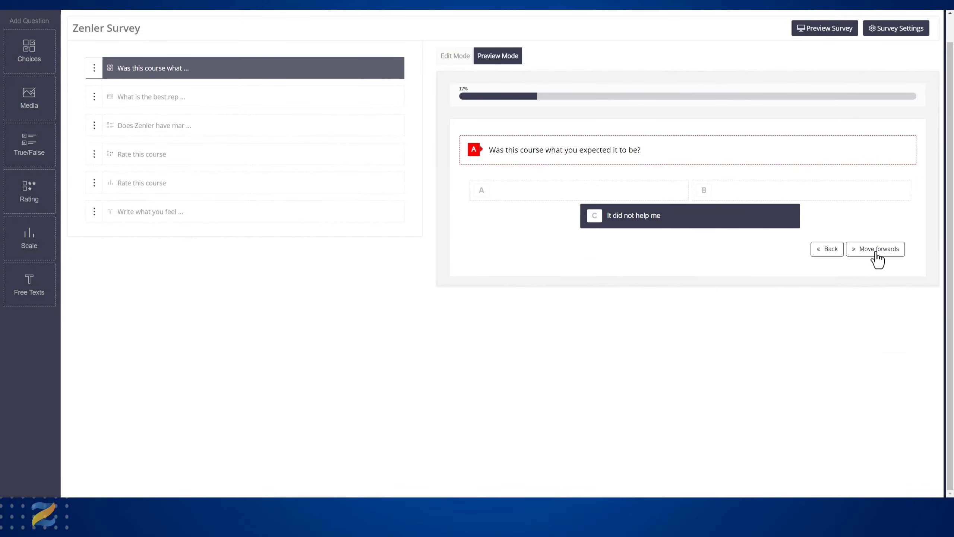